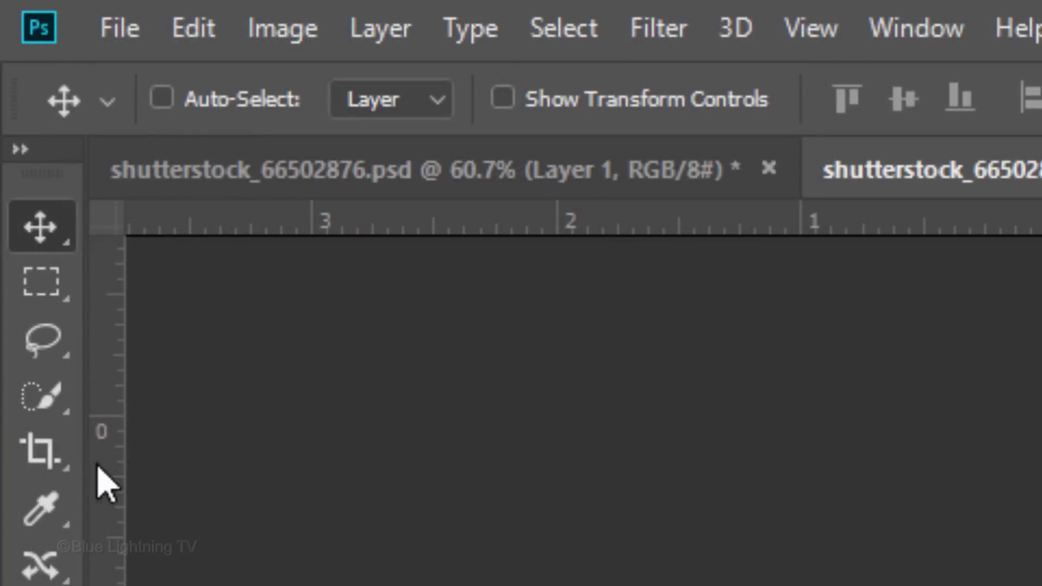
- Pick the Quick Selection Tool to paint a selection over the man
{"action": "left_click", "coordinate": [41, 397]}
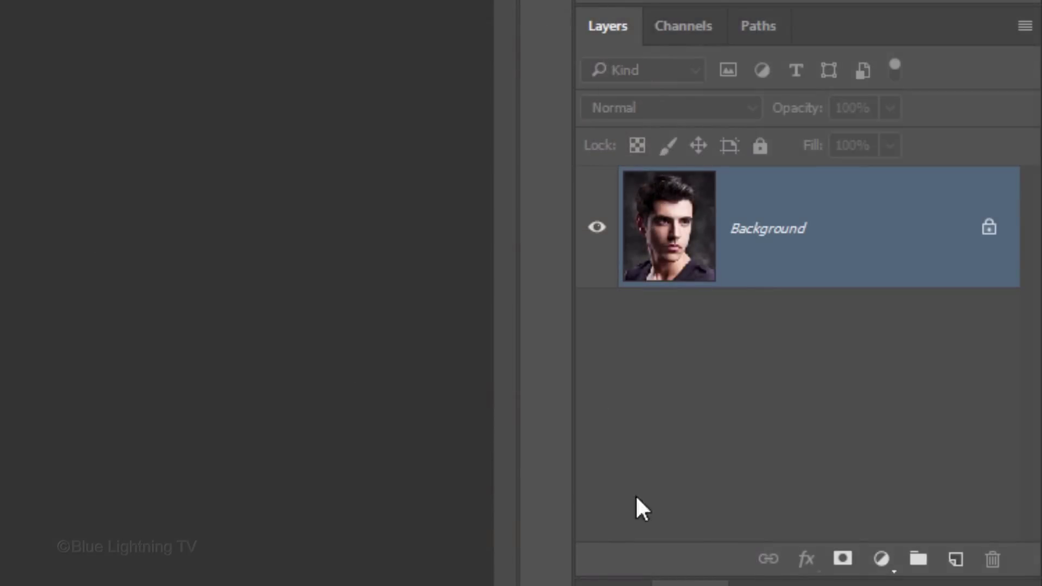
- Mask the man on Layer 0 and add a black-filled Layer 1 beneath him
{"action": "left_click", "coordinate": [843, 560]}
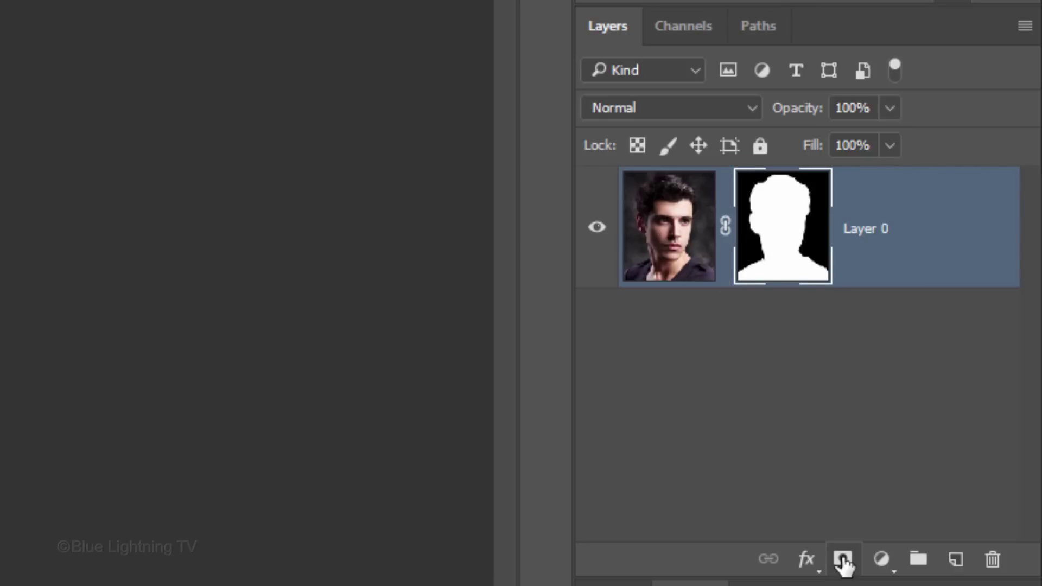
{"action": "left_click", "coordinate": [955, 560], "text": "ctrl"}
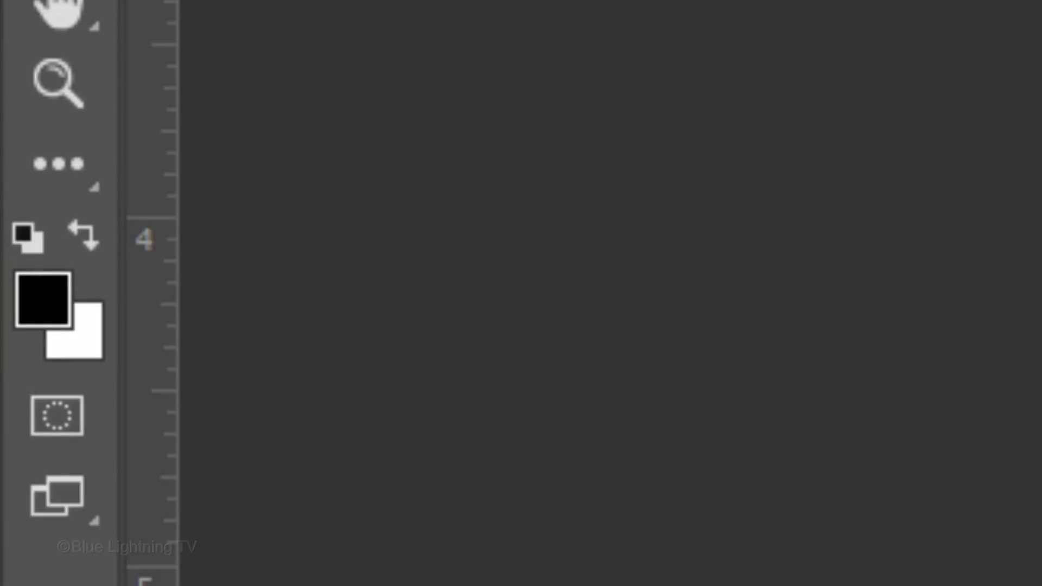
{"action": "key", "text": "d"}
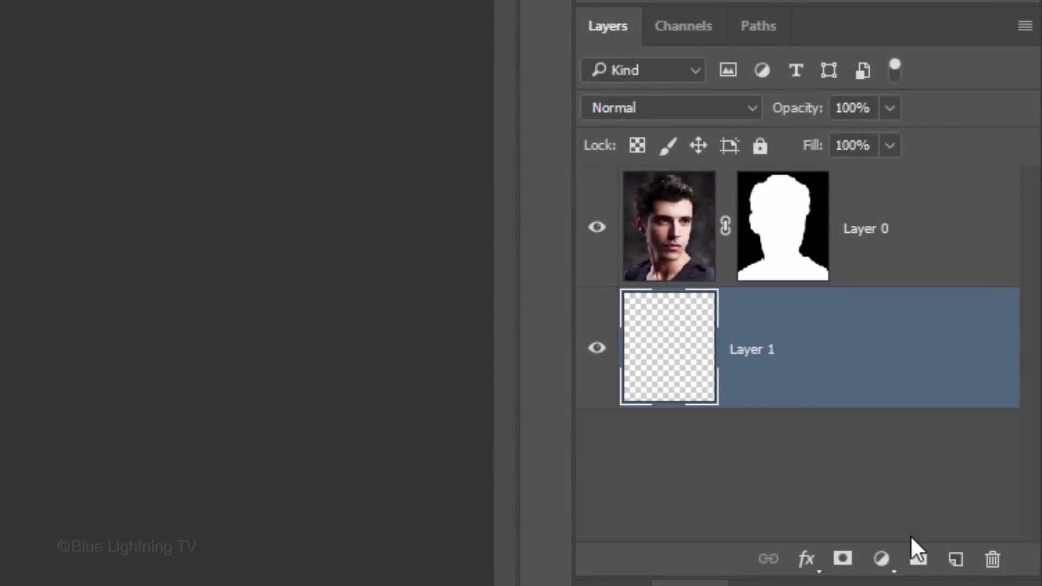
{"action": "key", "text": "alt+Delete"}
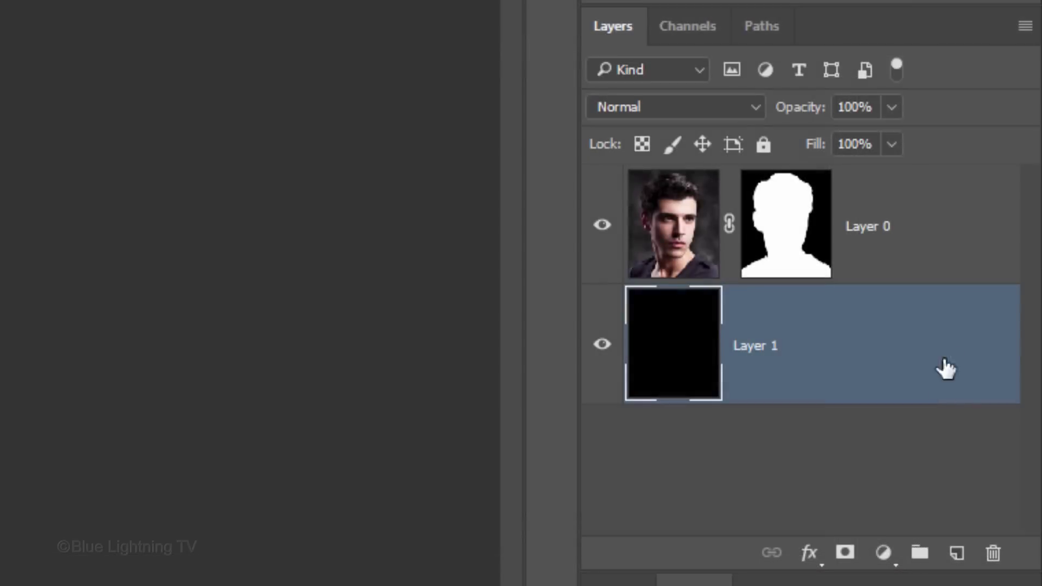
- Convert Layer 0 and Layer 1 together into a single smart object
{"action": "left_click", "coordinate": [992, 337], "text": "shift"}
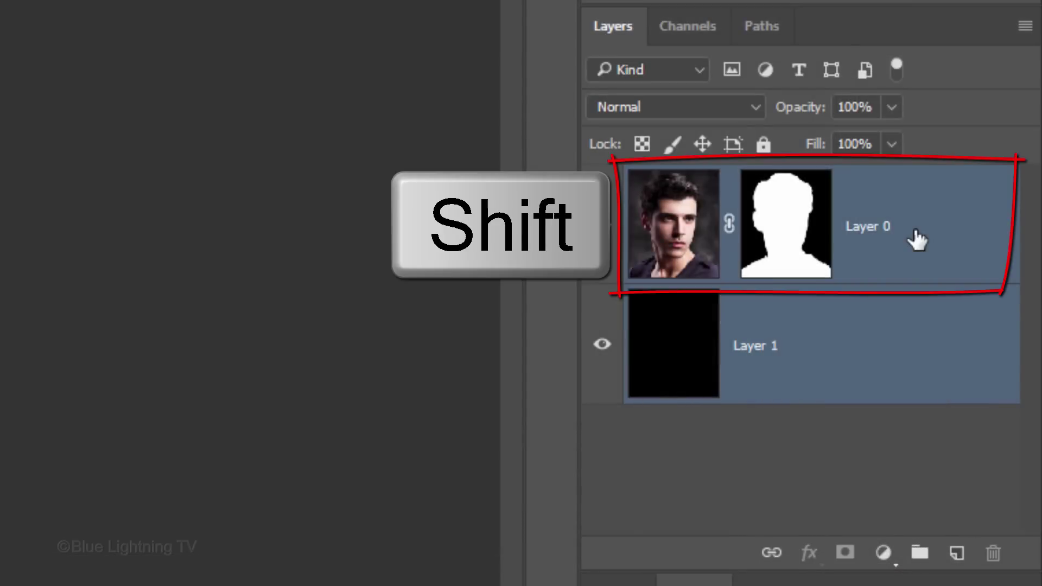
{"action": "left_click", "coordinate": [1024, 27]}
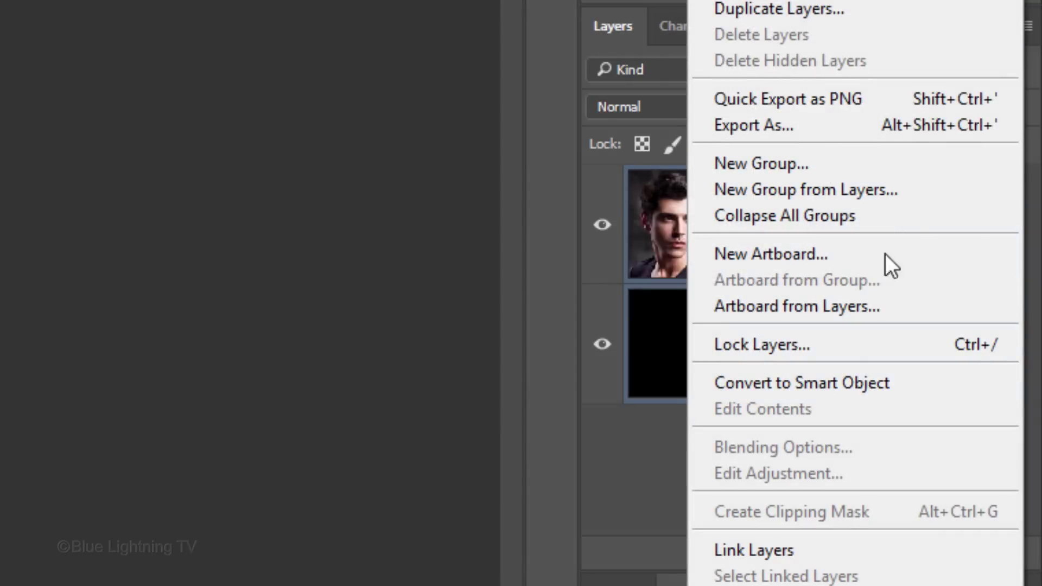
{"action": "left_click", "coordinate": [826, 384]}
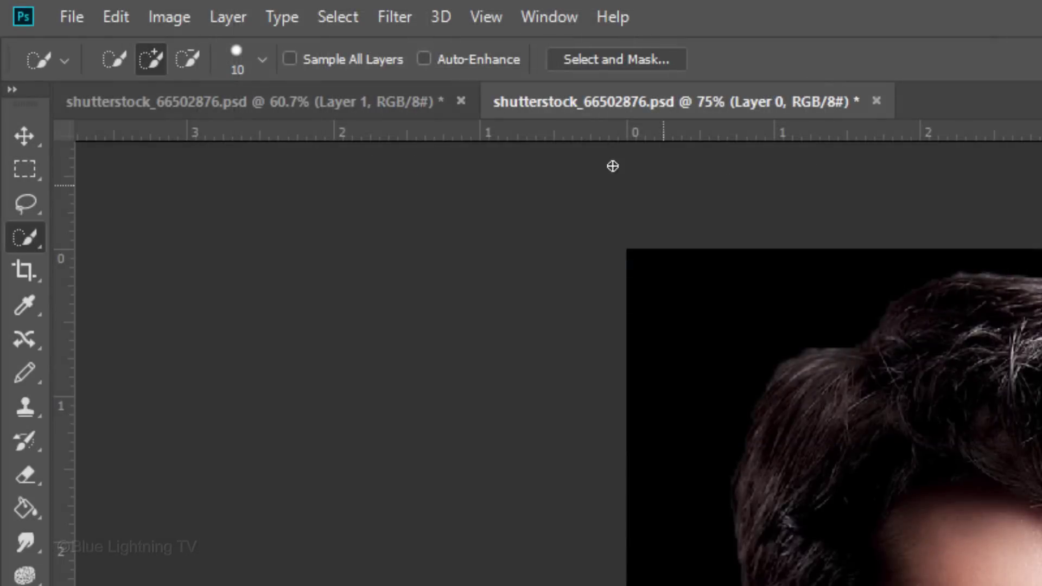
- Apply a Gaussian Blur with a 10-pixel radius to the merged portrait
{"action": "left_click", "coordinate": [394, 17]}
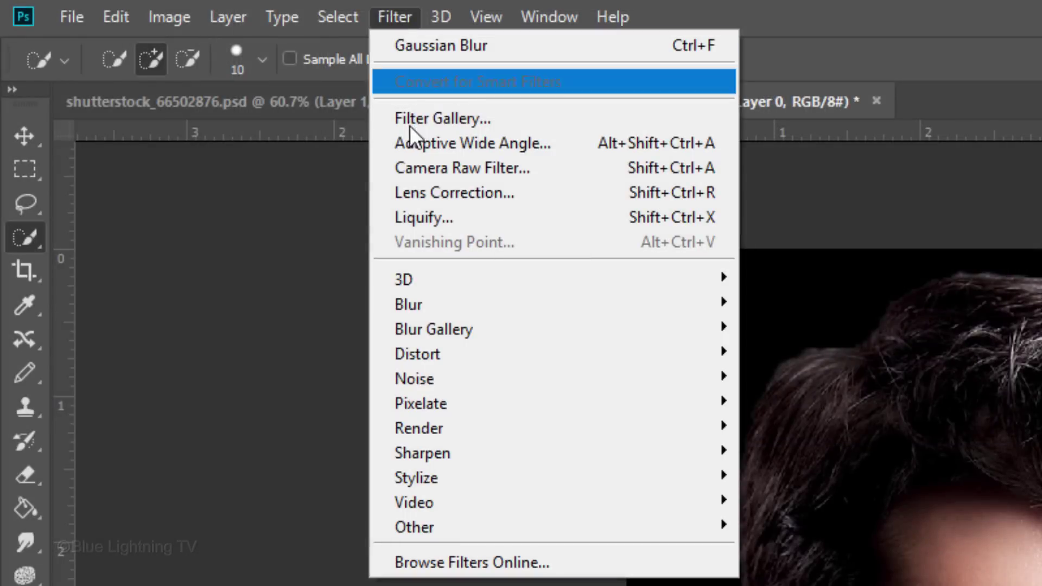
{"action": "mouse_move", "coordinate": [553, 303]}
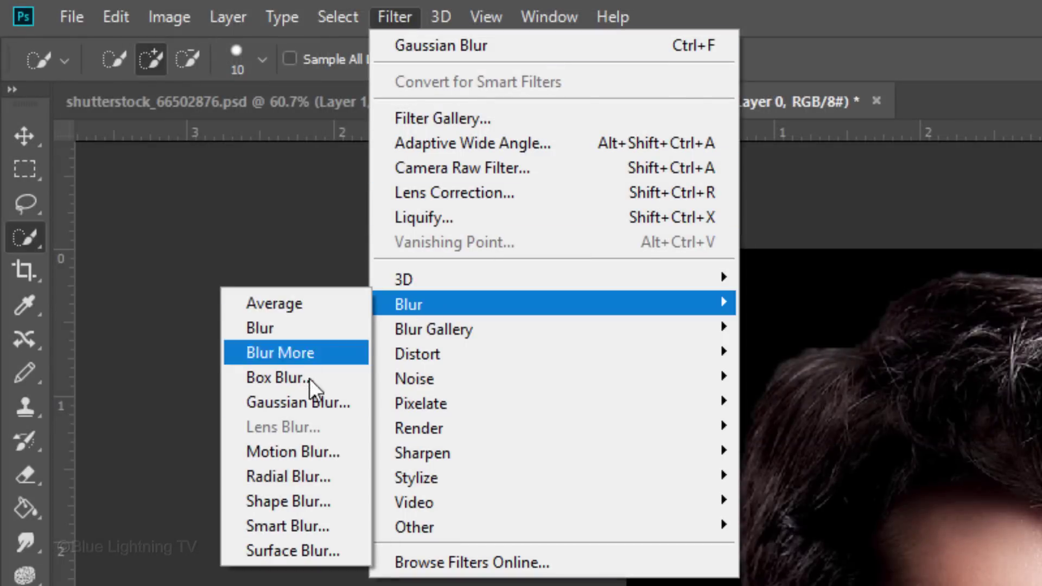
{"action": "left_click", "coordinate": [313, 398]}
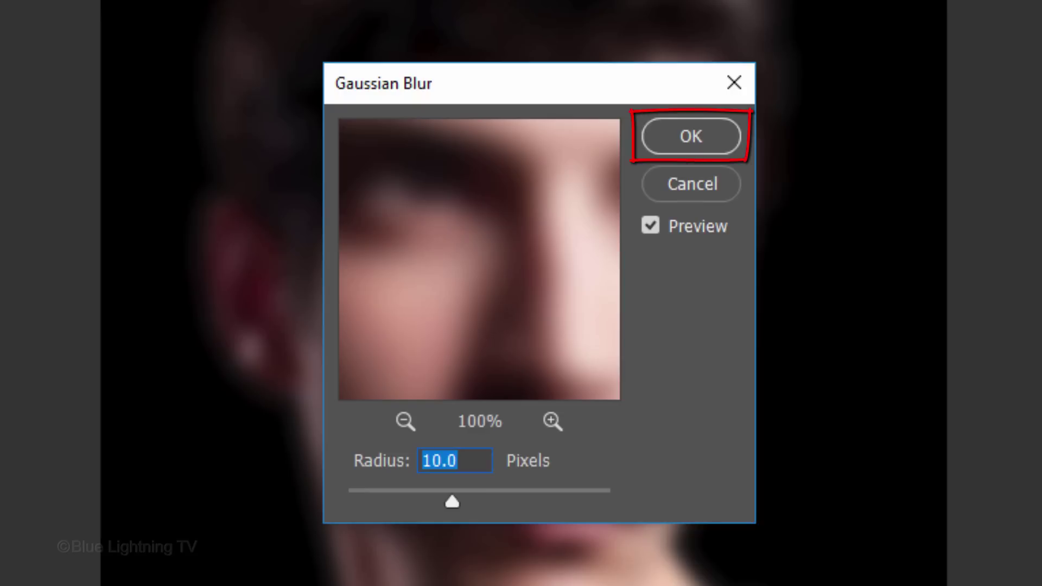
{"action": "key", "text": "Return"}
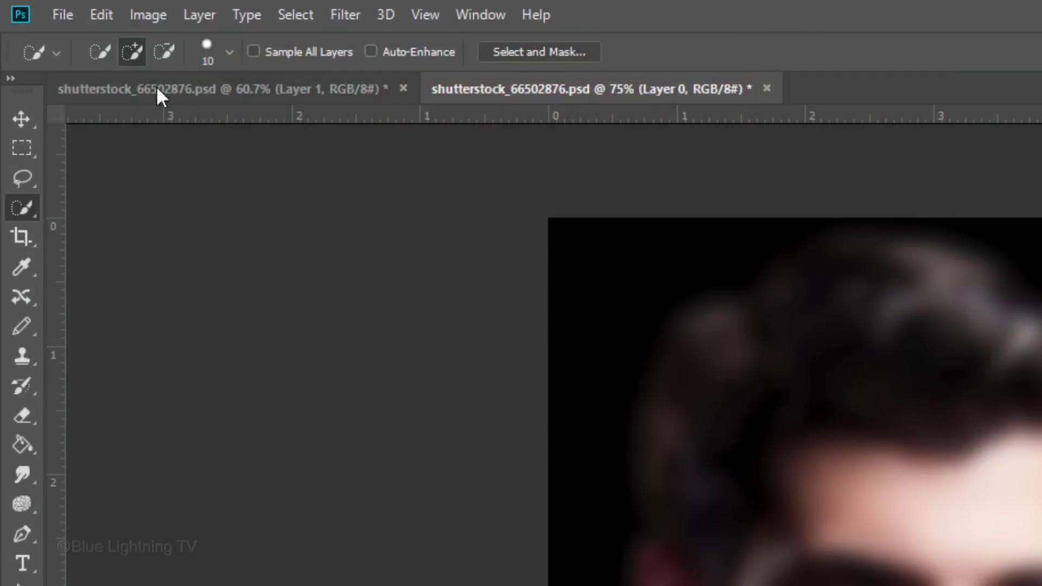
- Apply a Threshold adjustment at level 128 to the blurred portrait
{"action": "left_click", "coordinate": [145, 15]}
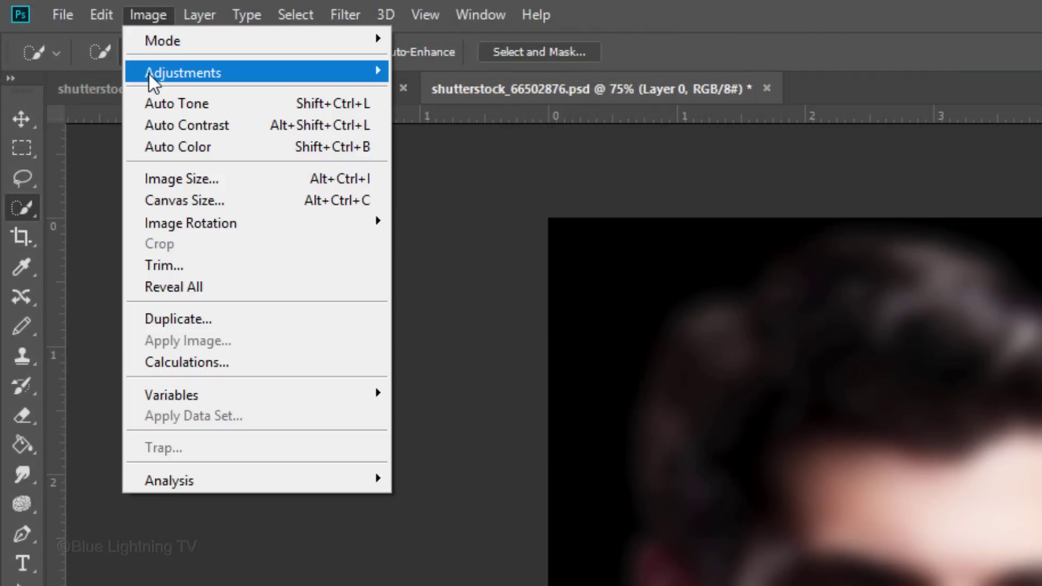
{"action": "mouse_move", "coordinate": [88, 34]}
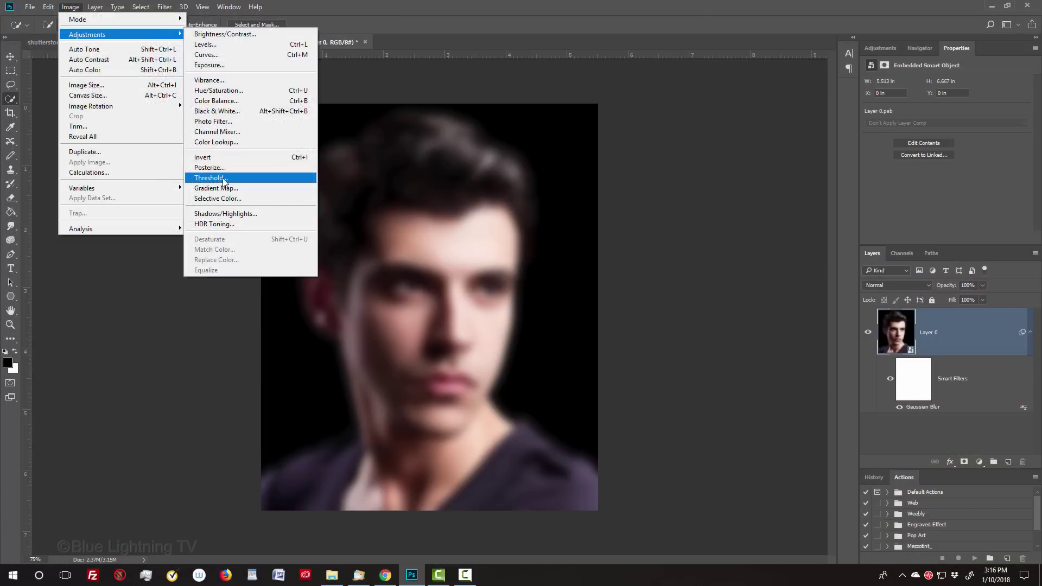
{"action": "left_click", "coordinate": [446, 374]}
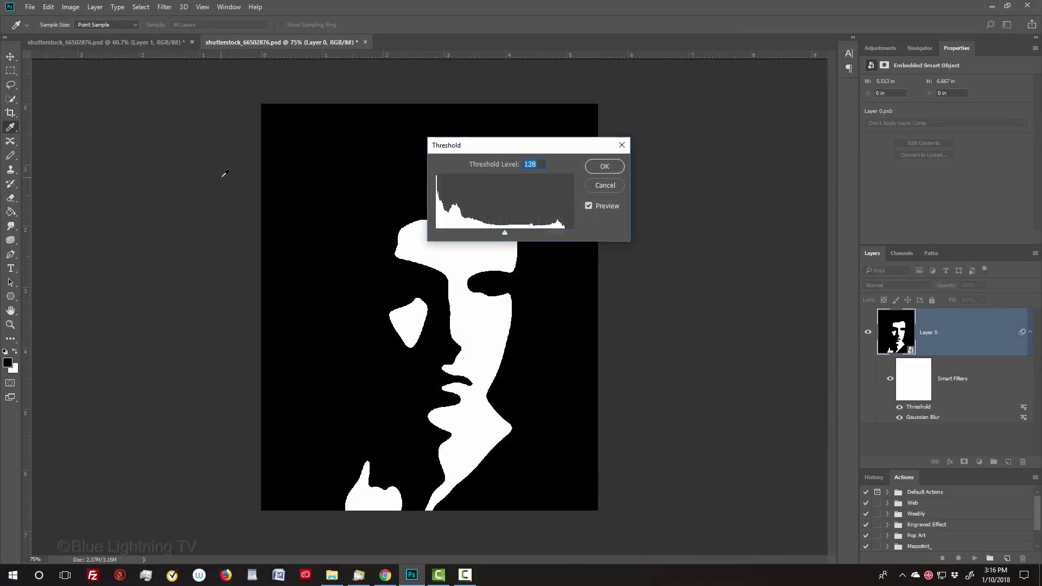
{"action": "key", "text": "Return"}
{"action": "key", "text": "w"}
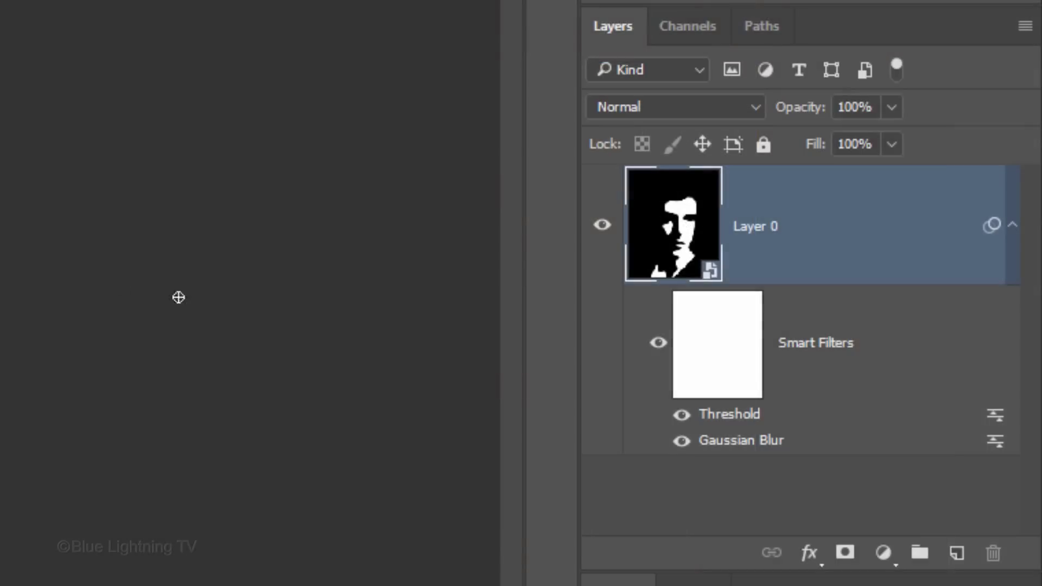
- Add a new layer below the thresholded Layer 0 and fill it with black
{"action": "left_click", "coordinate": [954, 557], "text": "ctrl"}
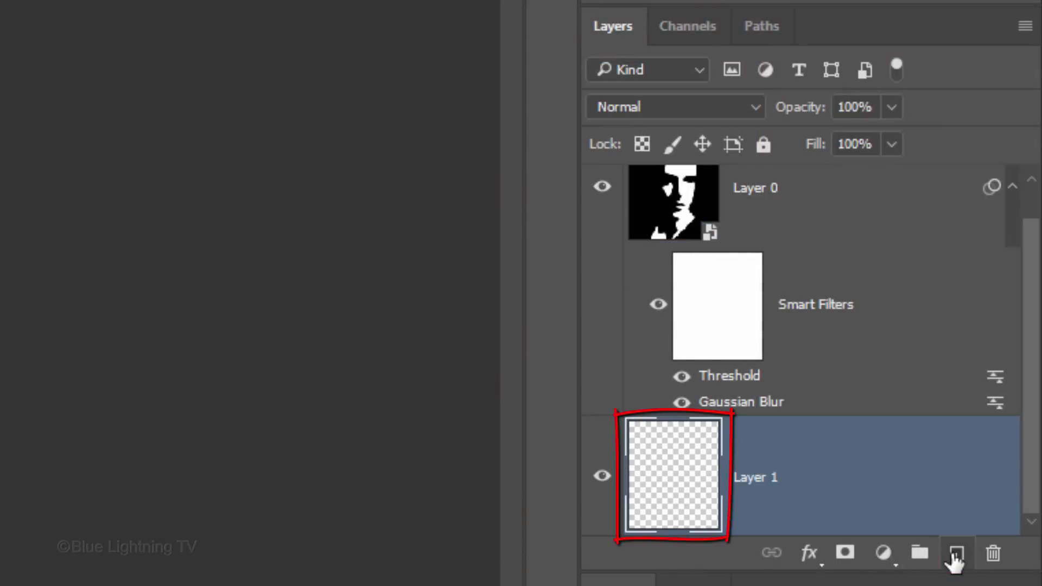
{"action": "key", "text": "alt+Delete"}
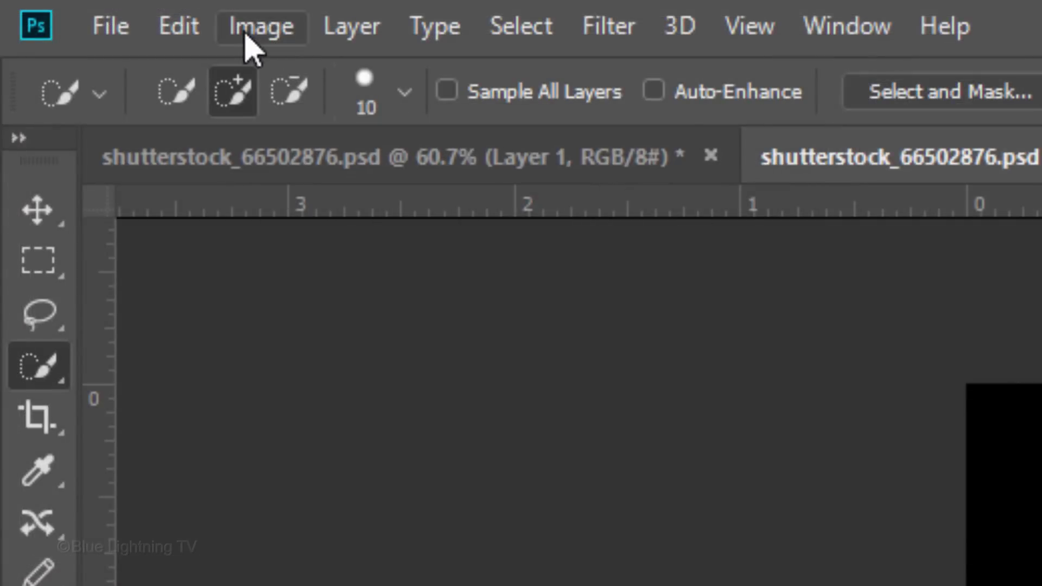
- Set Canvas Size to Percent and grow width and height by 130 relative
{"action": "left_click", "coordinate": [69, 8]}
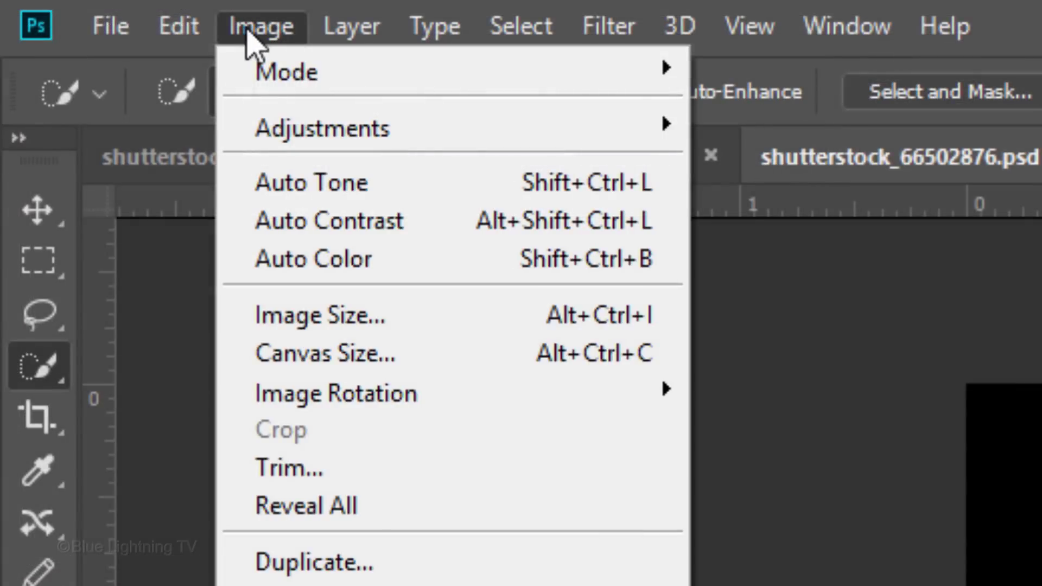
{"action": "left_click", "coordinate": [272, 359]}
{"action": "left_click", "coordinate": [613, 245]}
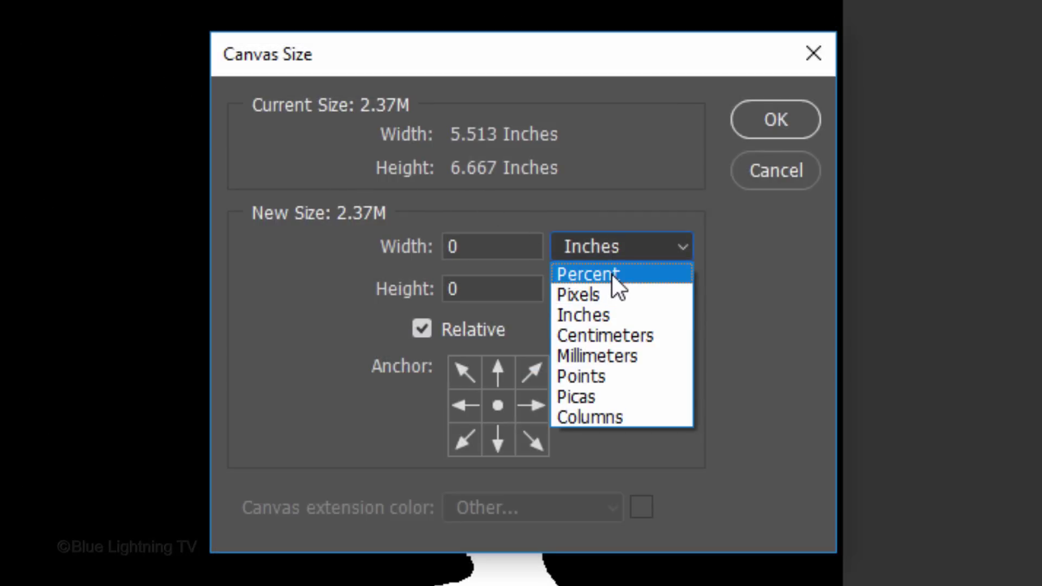
{"action": "left_click", "coordinate": [612, 274]}
{"action": "double_click", "coordinate": [505, 246]}
{"action": "type", "text": "130"}
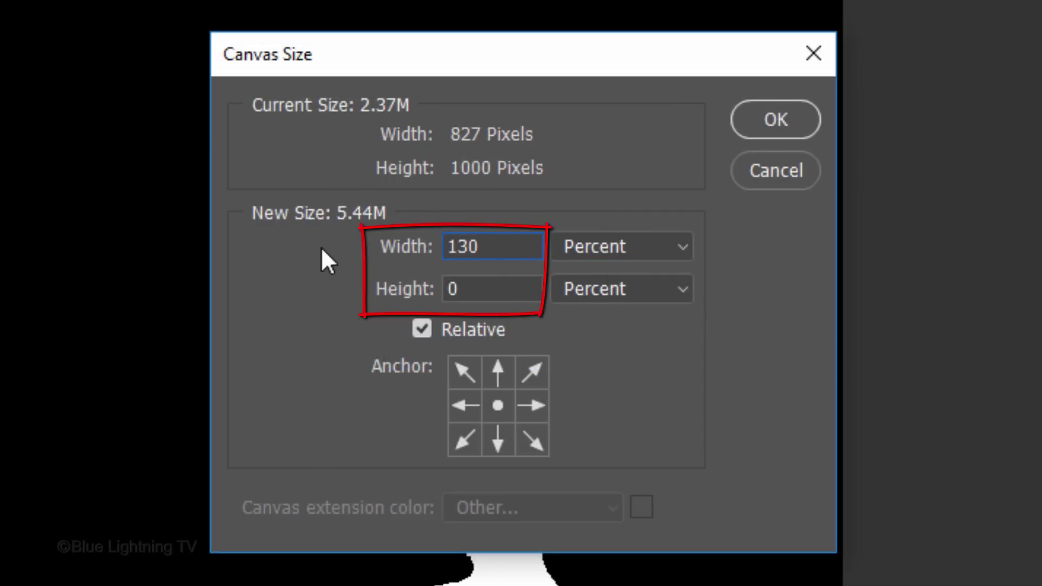
{"action": "double_click", "coordinate": [483, 289]}
{"action": "type", "text": "130"}
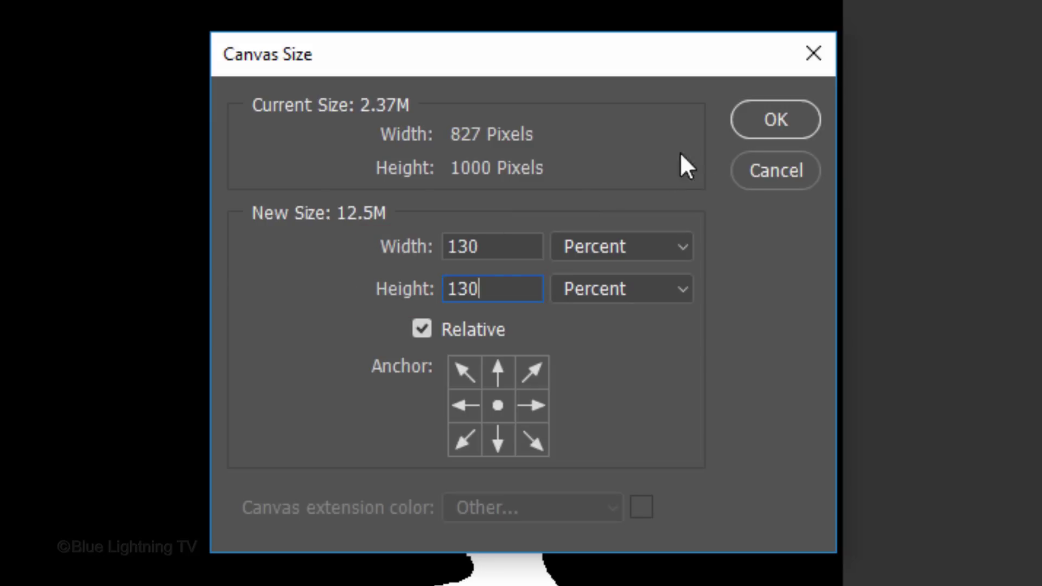
{"action": "left_click", "coordinate": [774, 123]}
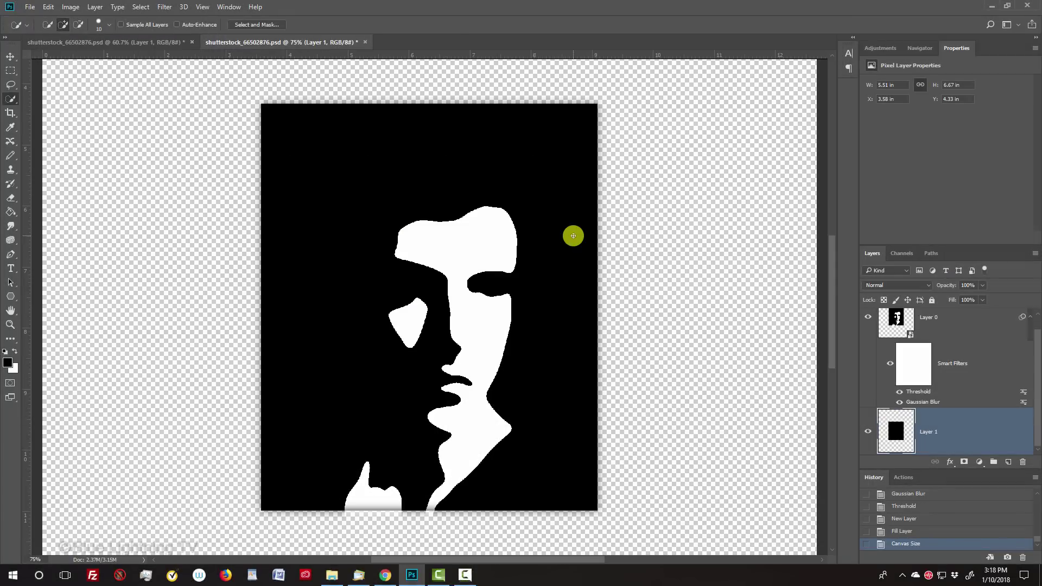
- Fit the enlarged canvas in view and fill the bottom layer entirely with black
{"action": "key", "text": "ctrl+0"}
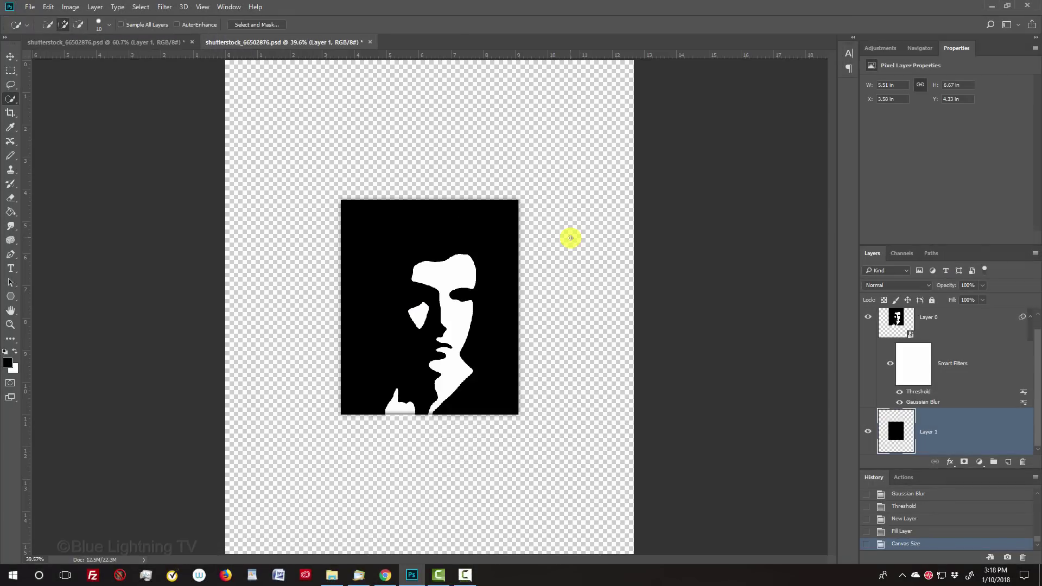
{"action": "key", "text": "alt+Delete"}
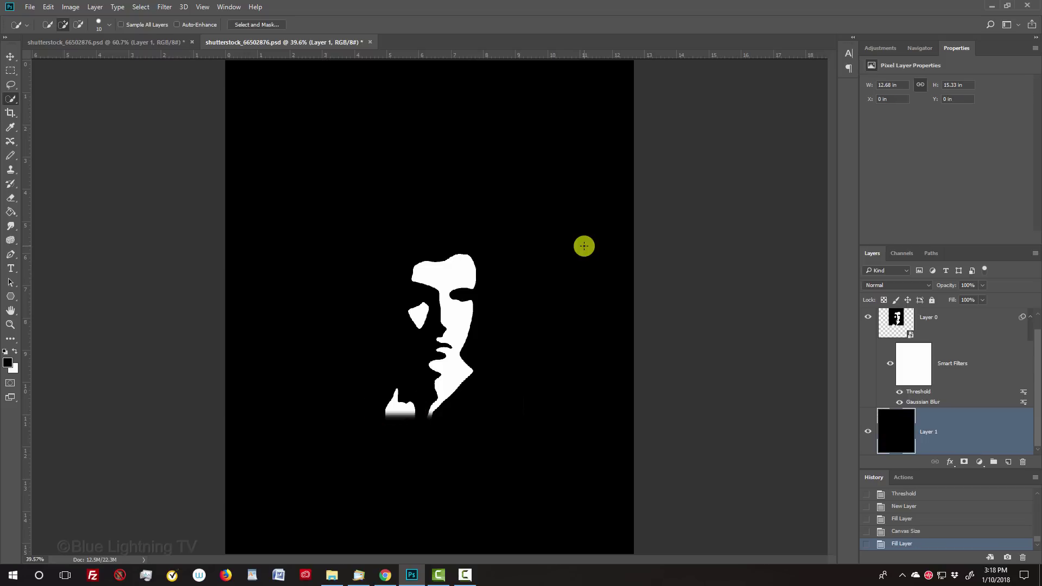
{"action": "key", "text": "z"}
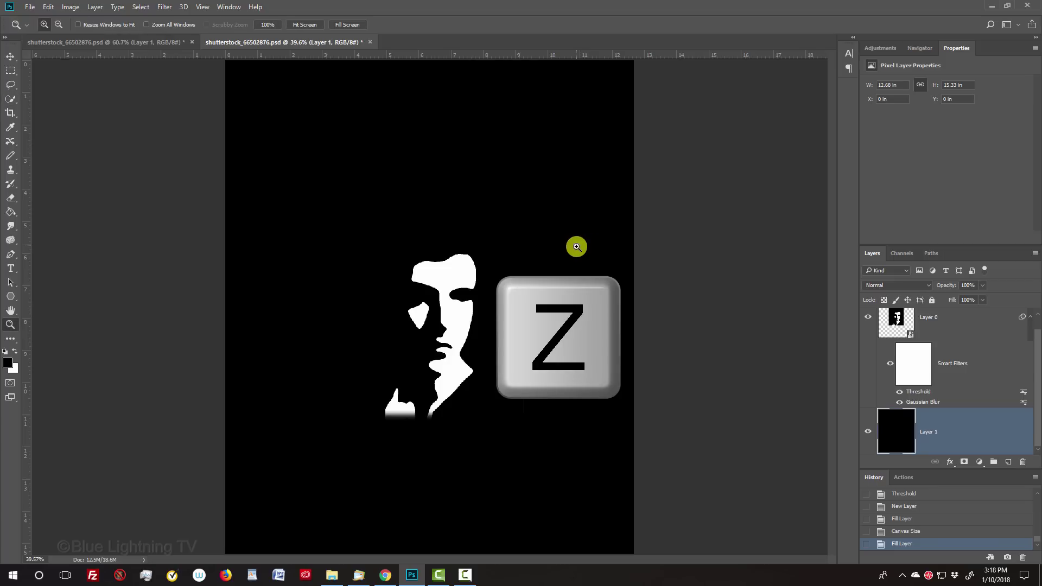
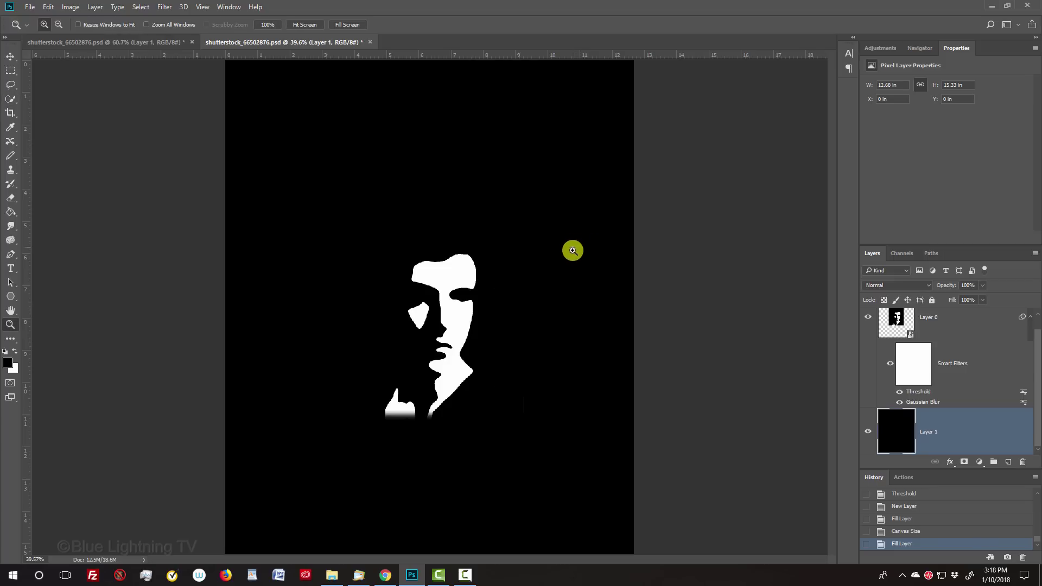
- Zoom in on the hand and chin, then add a new empty layer above Layer 0
{"action": "mouse_move", "coordinate": [512, 334]}
{"action": "left_mouse_down"}
{"action": "mouse_move", "coordinate": [329, 462]}
{"action": "mouse_move", "coordinate": [340, 455]}
{"action": "left_mouse_up"}
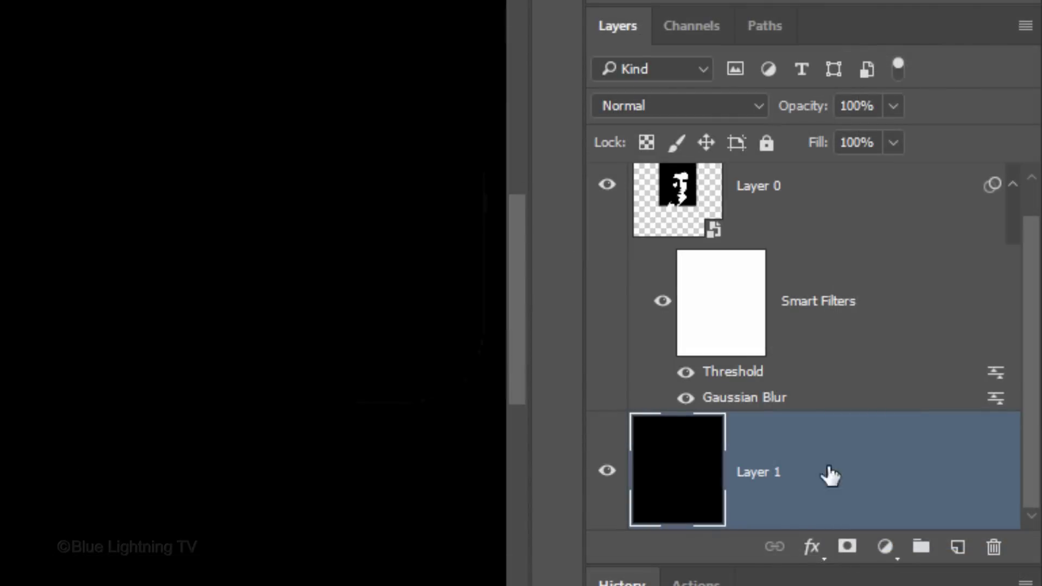
{"action": "scroll", "coordinate": [1032, 456], "scroll_direction": "up", "scroll_amount": 1}
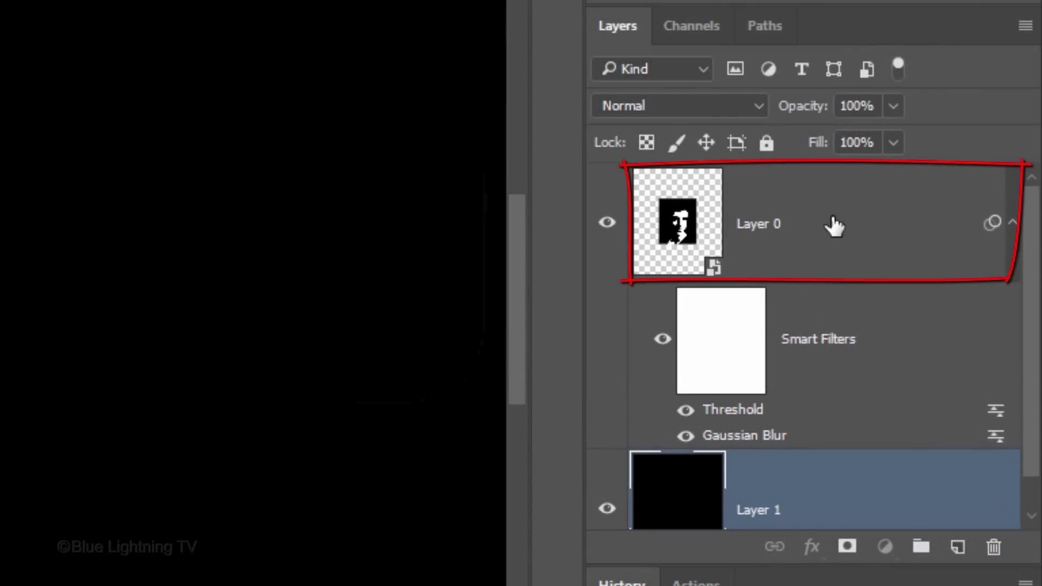
{"action": "left_click", "coordinate": [834, 227]}
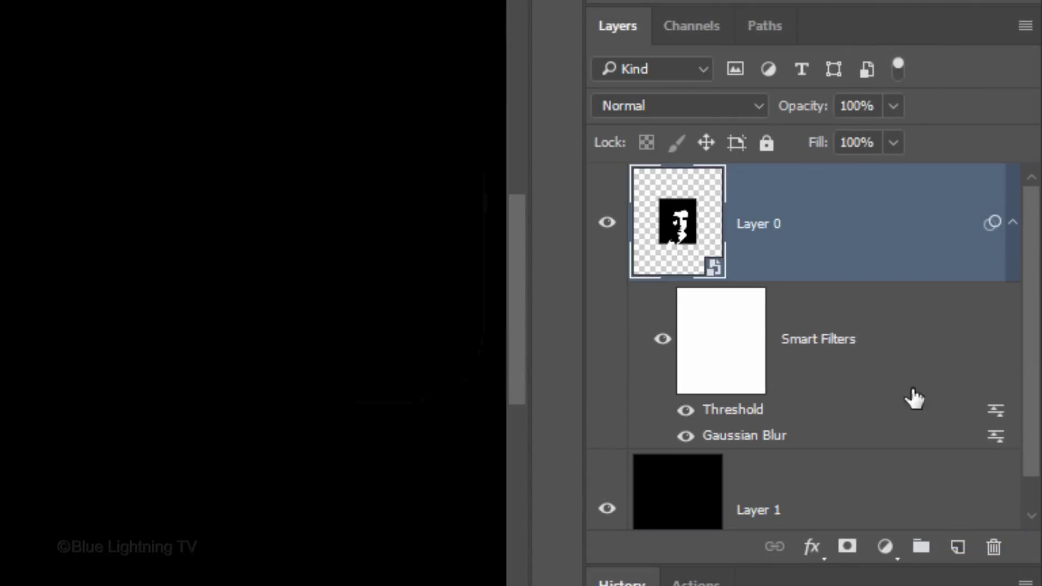
{"action": "left_click", "coordinate": [956, 547]}
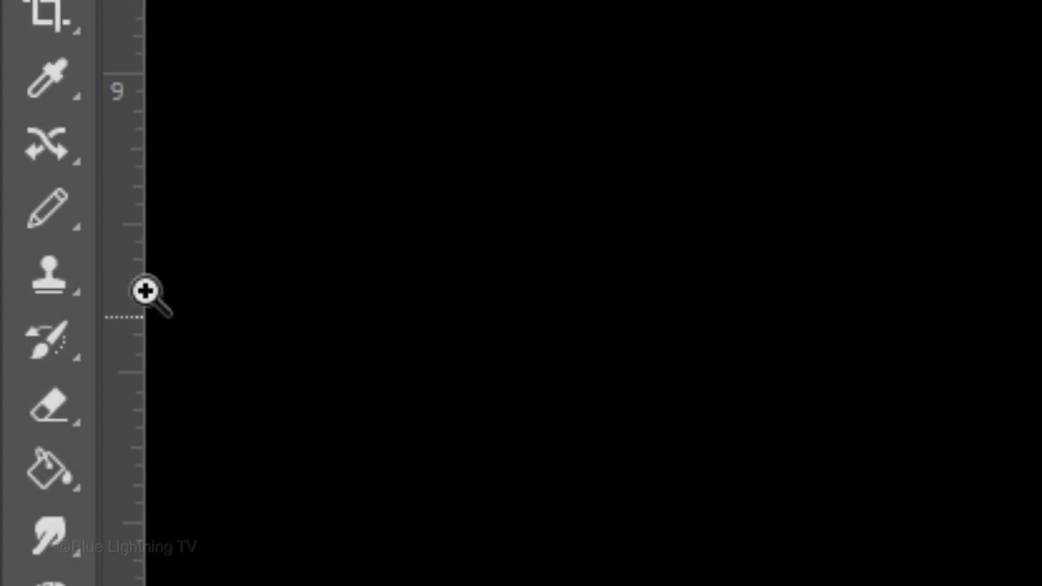
- Switch to the Pencil Tool with a 60 px, 100% hardness tip
{"action": "right_click", "coordinate": [56, 213]}
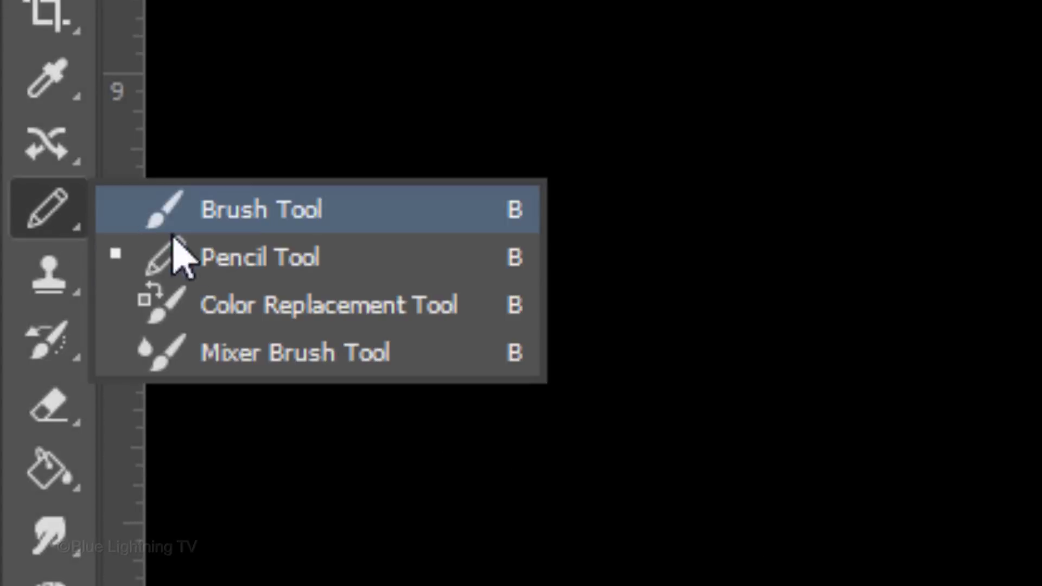
{"action": "left_click", "coordinate": [237, 265]}
{"action": "left_click", "coordinate": [208, 90]}
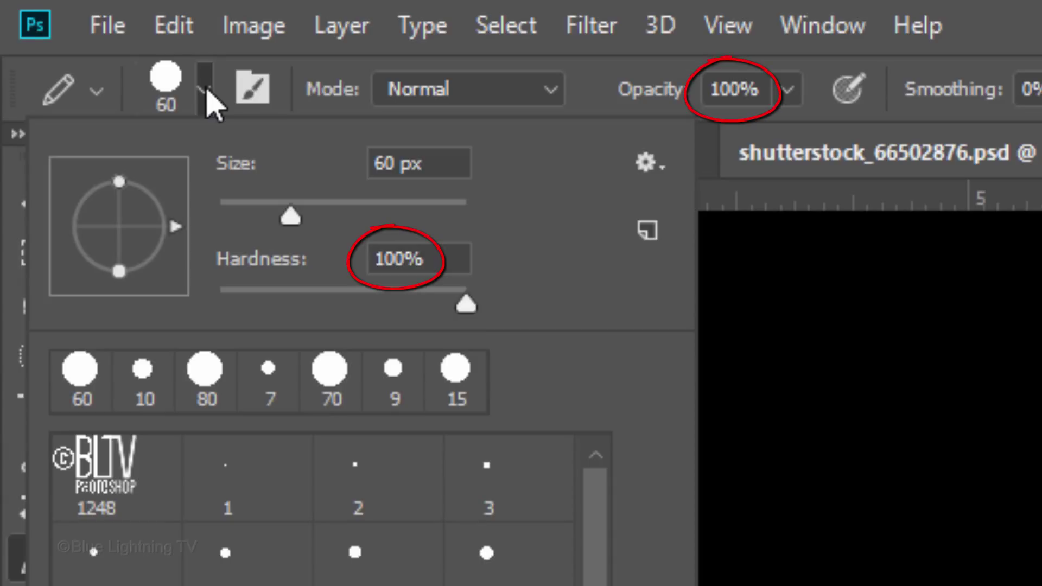
{"action": "key", "text": "Return"}
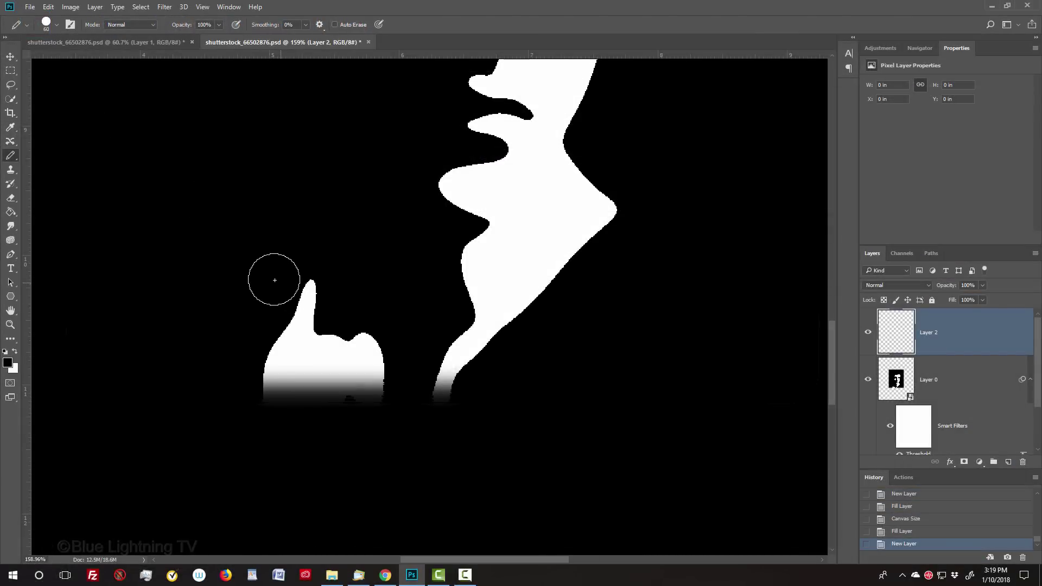
- Paint over the white hand in black with the pencil
{"action": "key", "text": "Caps_Lock"}
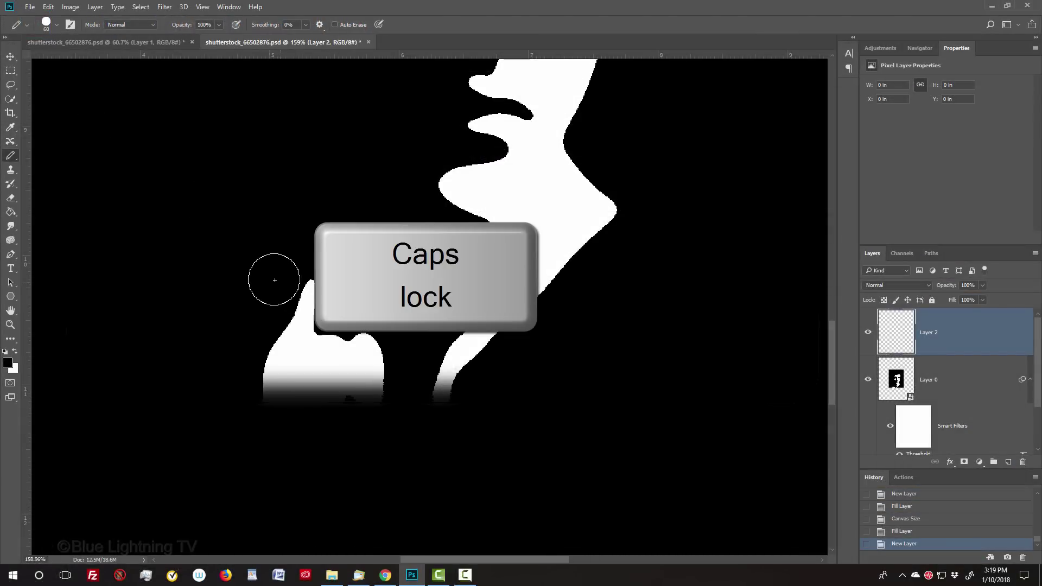
{"action": "key", "text": "Caps_Lock"}
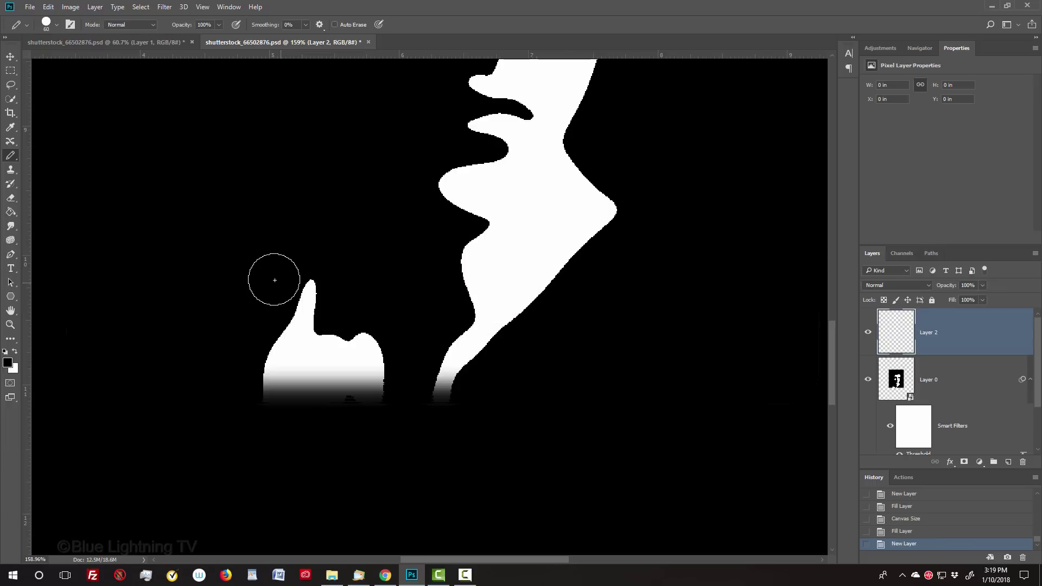
{"action": "key", "text": "bracketright"}
{"action": "key", "text": "bracketleft"}
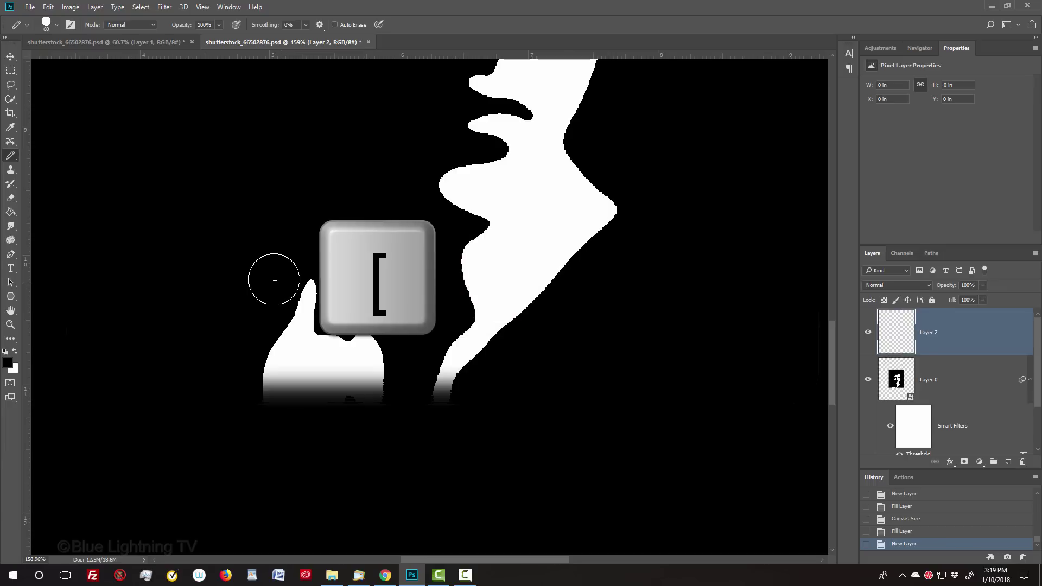
{"action": "mouse_move", "coordinate": [275, 281]}
{"action": "left_mouse_down"}
{"action": "mouse_move", "coordinate": [367, 295]}
{"action": "mouse_move", "coordinate": [241, 351]}
{"action": "mouse_move", "coordinate": [378, 374]}
{"action": "left_mouse_up"}
- Shrink the pencil tip to 15 and paint out the white tail below the chin
{"action": "key", "text": "bracketleft"}
{"action": "key", "text": "bracketleft"}
{"action": "key", "text": "bracketleft"}
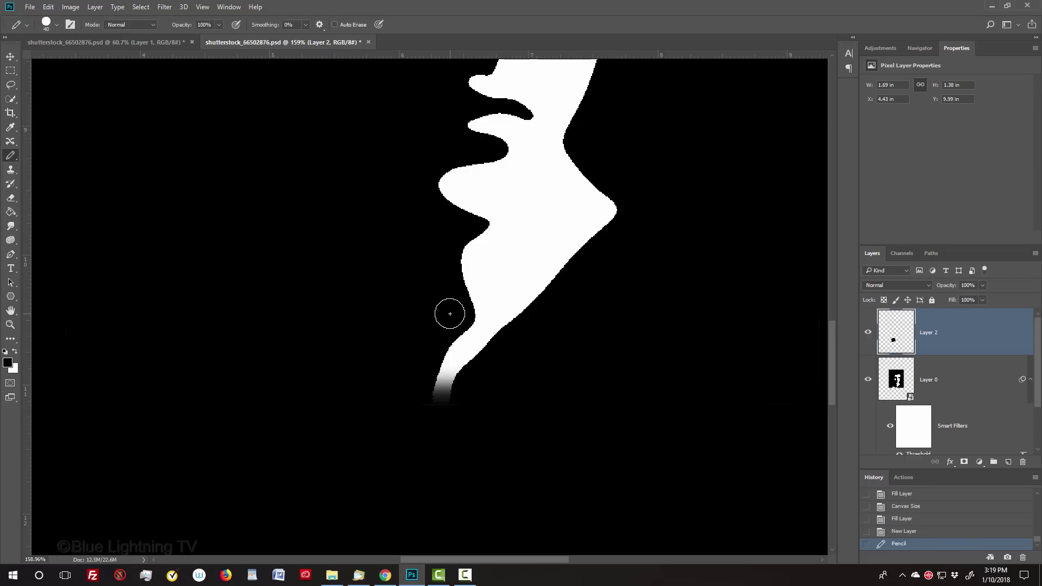
{"action": "key", "text": "bracketleft"}
{"action": "key", "text": "bracketleft"}
{"action": "key", "text": "bracketleft"}
{"action": "key", "text": "bracketleft"}
{"action": "key", "text": "bracketleft"}
{"action": "key", "text": "bracketleft"}
{"action": "mouse_move", "coordinate": [455, 312]}
{"action": "left_mouse_down"}
{"action": "mouse_move", "coordinate": [500, 337]}
{"action": "mouse_move", "coordinate": [467, 344]}
{"action": "mouse_move", "coordinate": [467, 355]}
{"action": "left_mouse_up"}
{"action": "key", "text": "ctrl+0"}
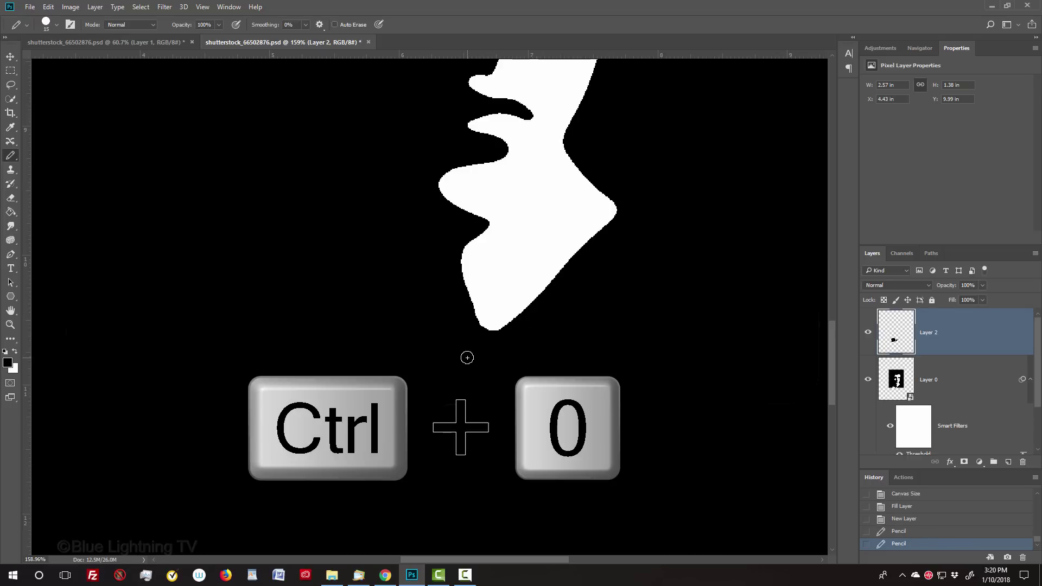
- Convert all the face layers into a single smart object, Layer 2
{"action": "key", "text": "ctrl+0"}
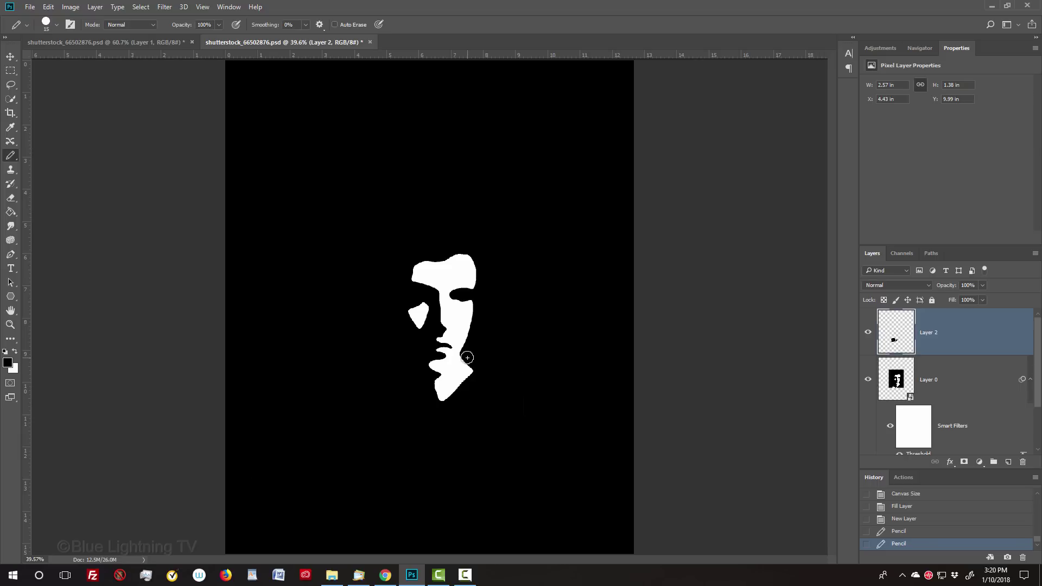
{"action": "scroll", "coordinate": [1017, 448], "scroll_direction": "down", "scroll_amount": 2}
{"action": "left_click", "coordinate": [938, 445], "text": "shift"}
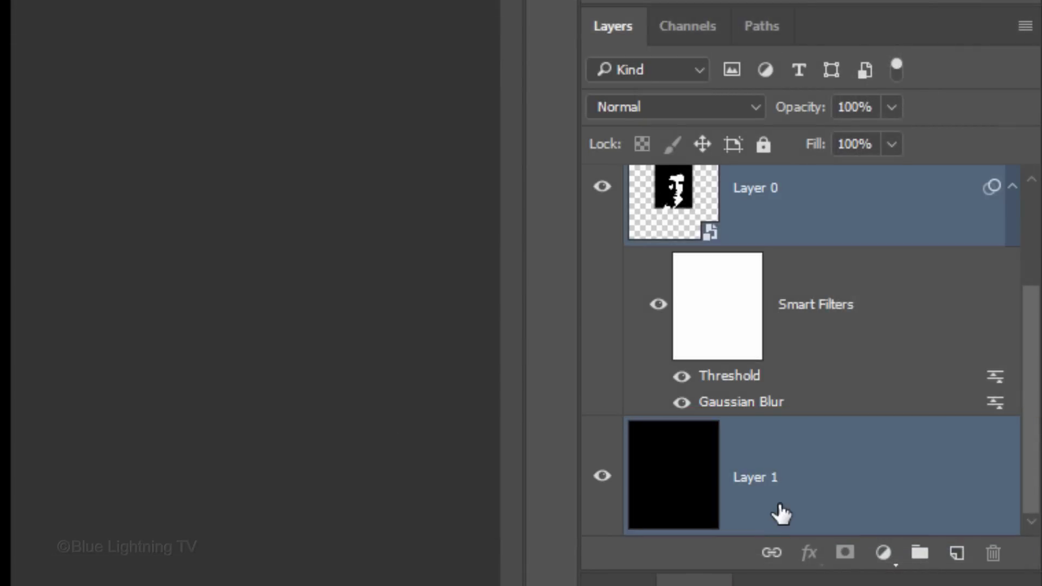
{"action": "left_click", "coordinate": [1021, 25]}
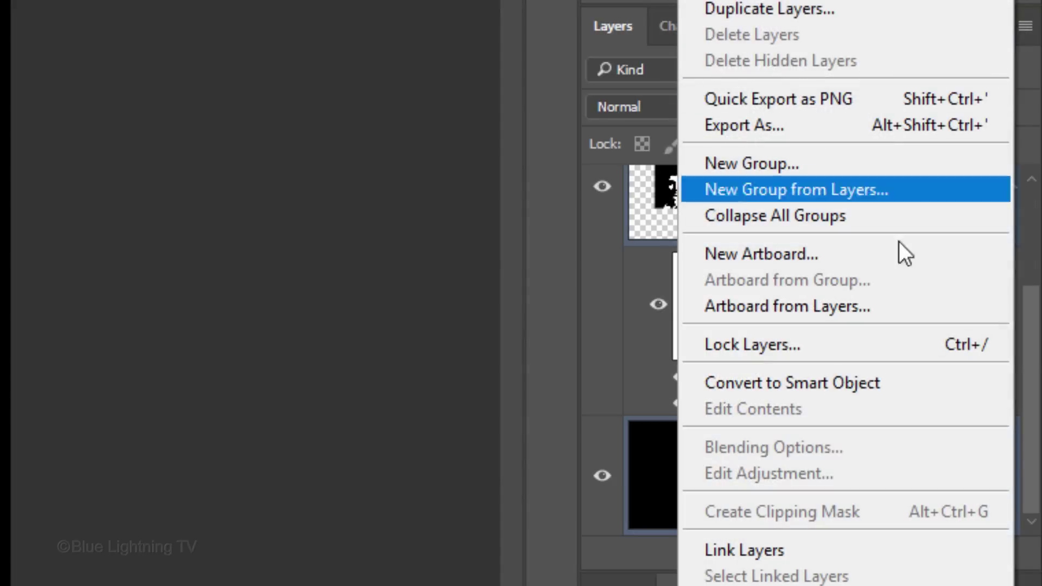
{"action": "left_click", "coordinate": [852, 385]}
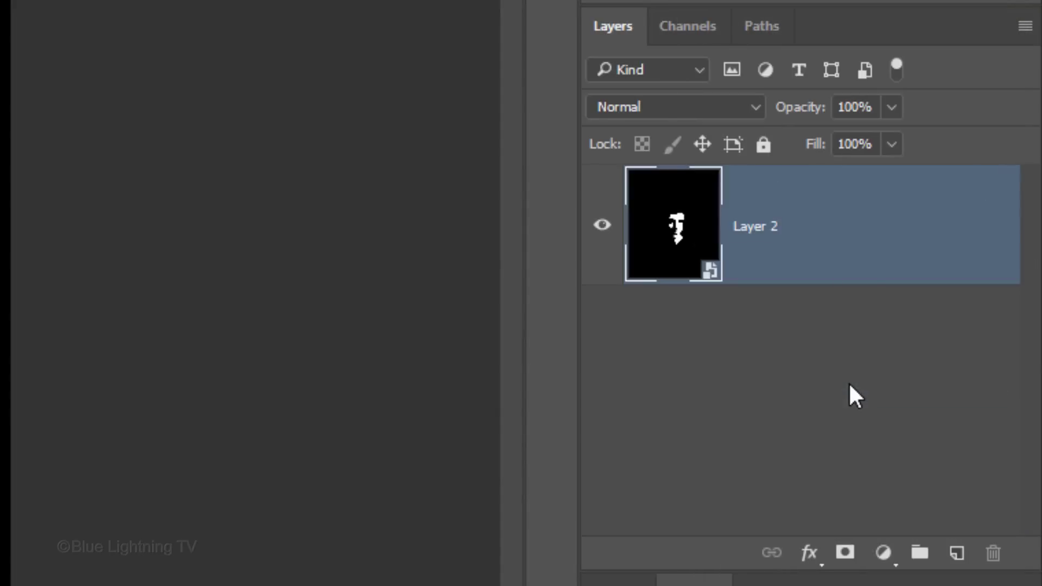
- Add a white-filled Layer 3 below the smart object, then reselect Layer 2
{"action": "left_click", "coordinate": [957, 555], "text": "ctrl"}
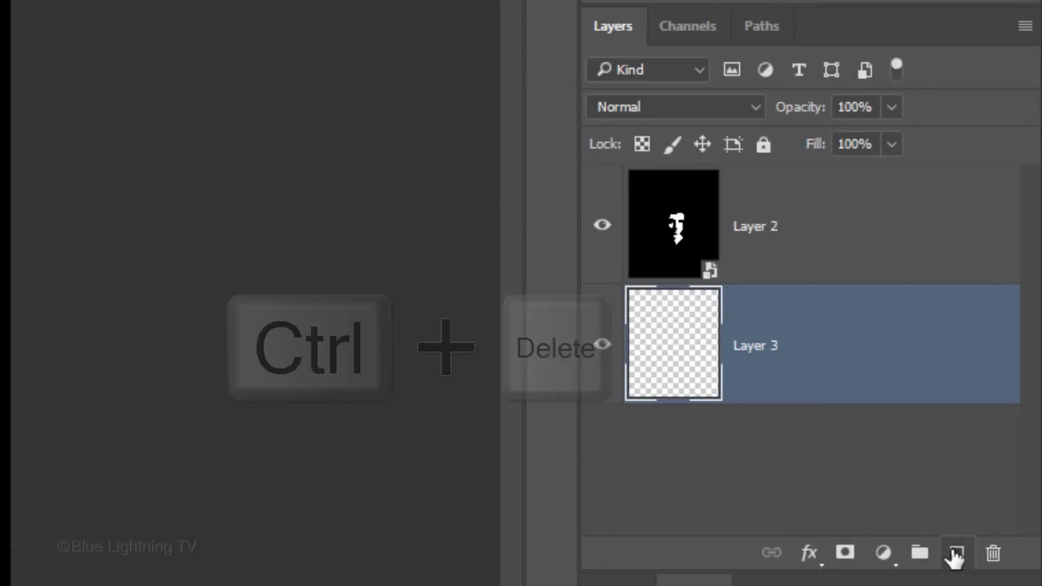
{"action": "key", "text": "ctrl+Delete"}
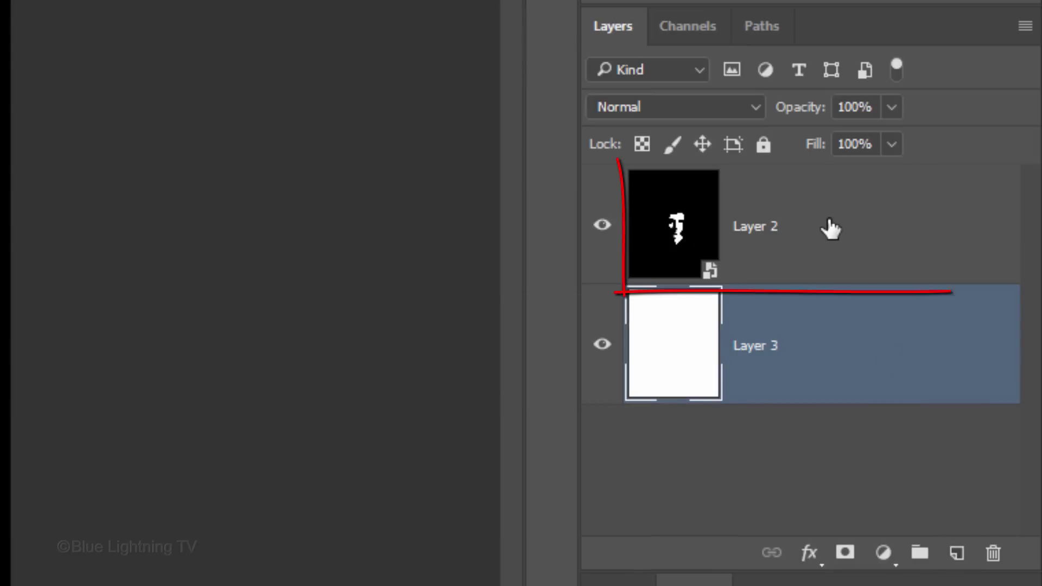
{"action": "left_click", "coordinate": [829, 227]}
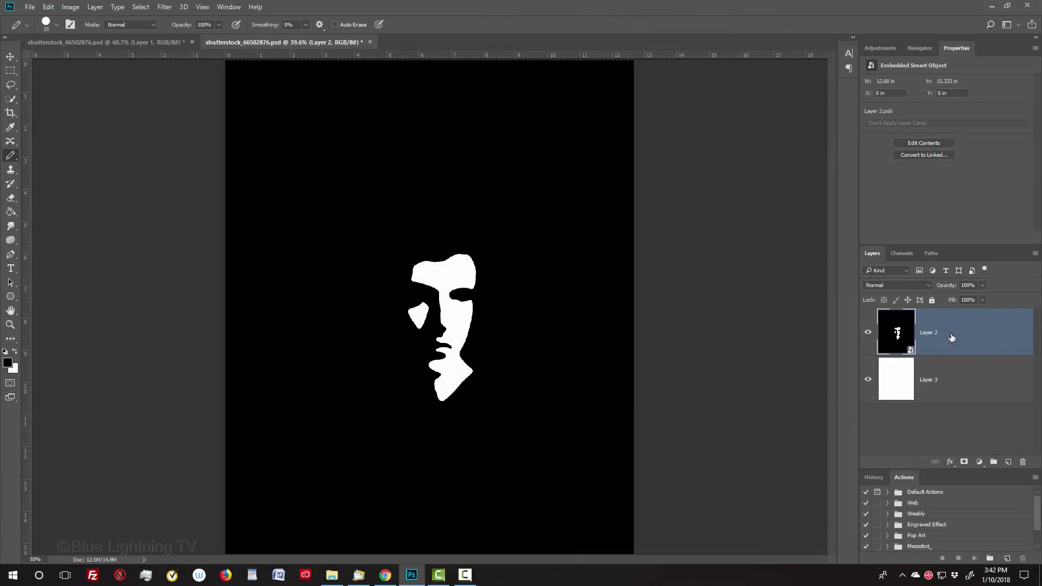
- Set the Polygon Tool to 3 sides in Shape mode, solid black fill, no stroke
{"action": "key", "text": "ctrl+plus"}
{"action": "key", "text": "ctrl+plus"}
{"action": "key", "text": "ctrl+plus"}
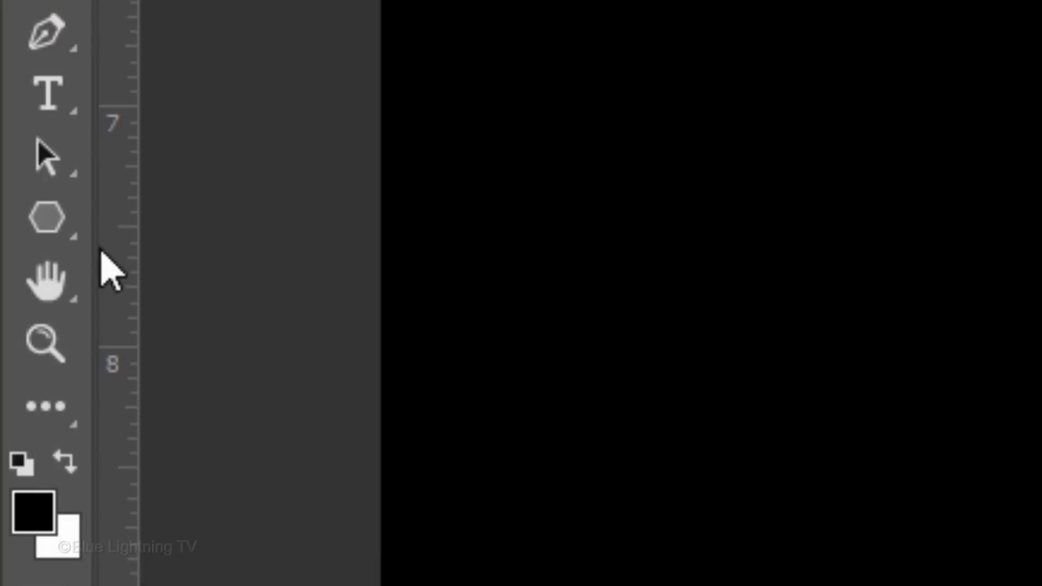
{"action": "right_click", "coordinate": [15, 298]}
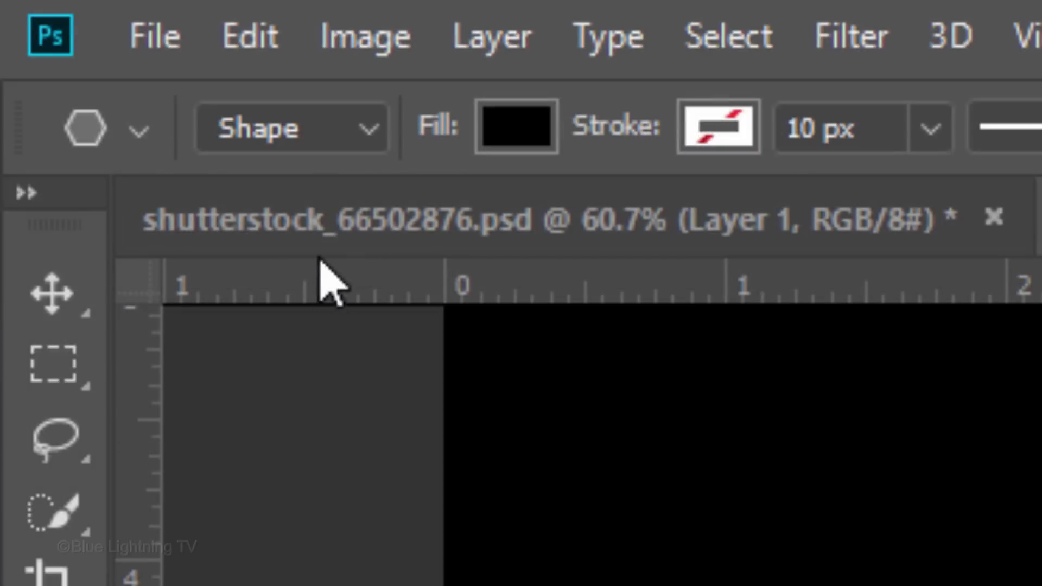
{"action": "left_click", "coordinate": [322, 131]}
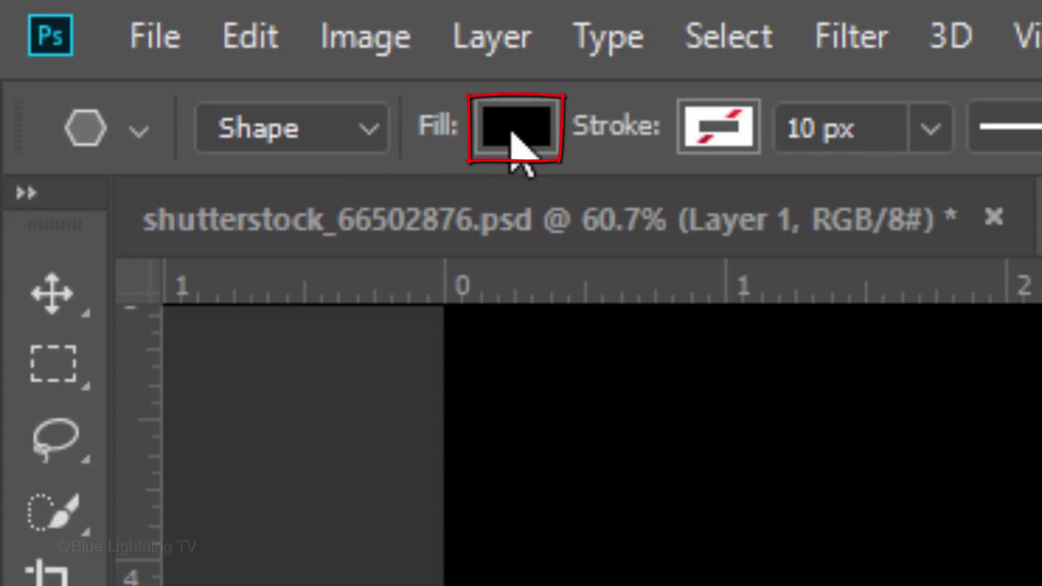
{"action": "left_click", "coordinate": [515, 135]}
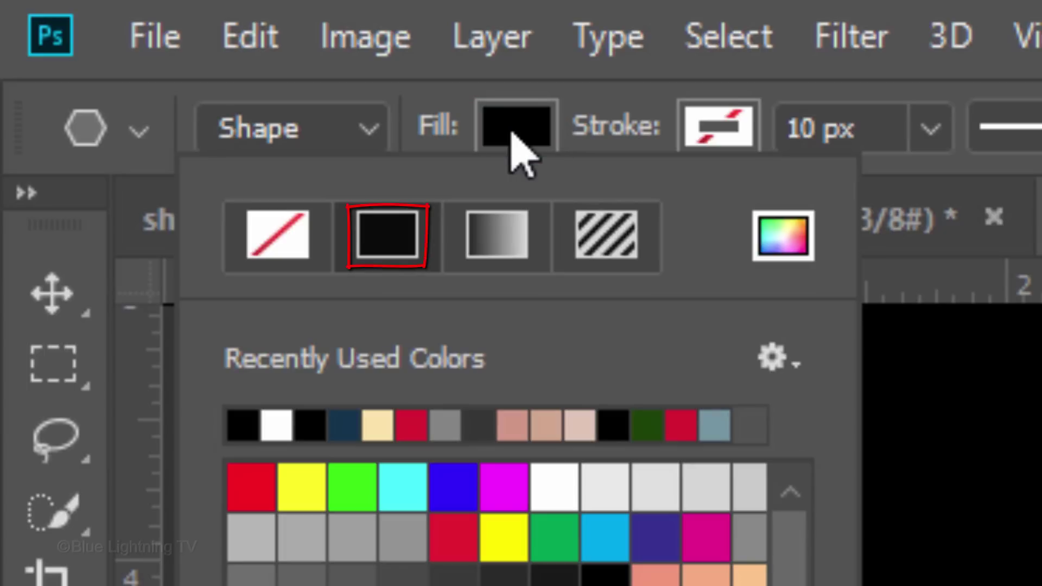
{"action": "left_click", "coordinate": [513, 138]}
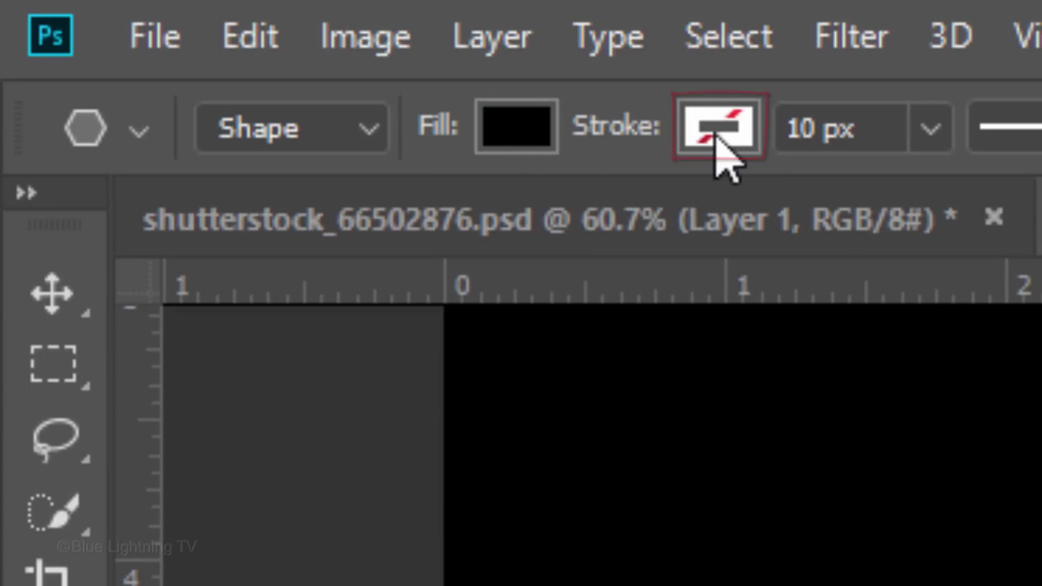
{"action": "left_click", "coordinate": [716, 137]}
{"action": "left_click", "coordinate": [716, 137]}
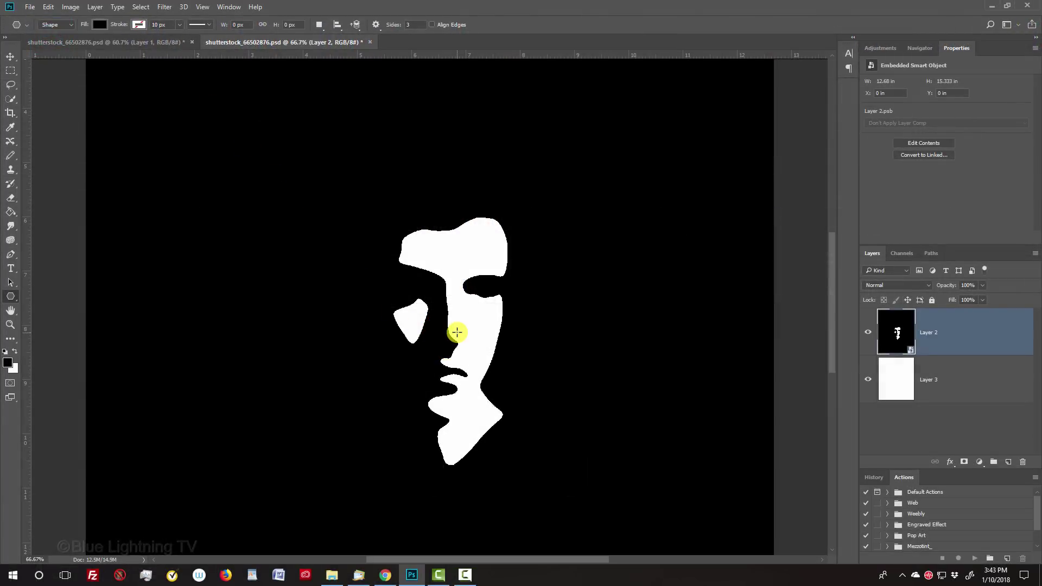
- Shift-drag a large black triangle from the face centre, nudging it slightly down-left
{"action": "key", "text": "shift"}
{"action": "mouse_move", "coordinate": [456, 332]}
{"action": "left_mouse_down"}
{"action": "mouse_move", "coordinate": [512, 116]}
{"action": "mouse_move", "coordinate": [498, 151]}
{"action": "left_mouse_up"}
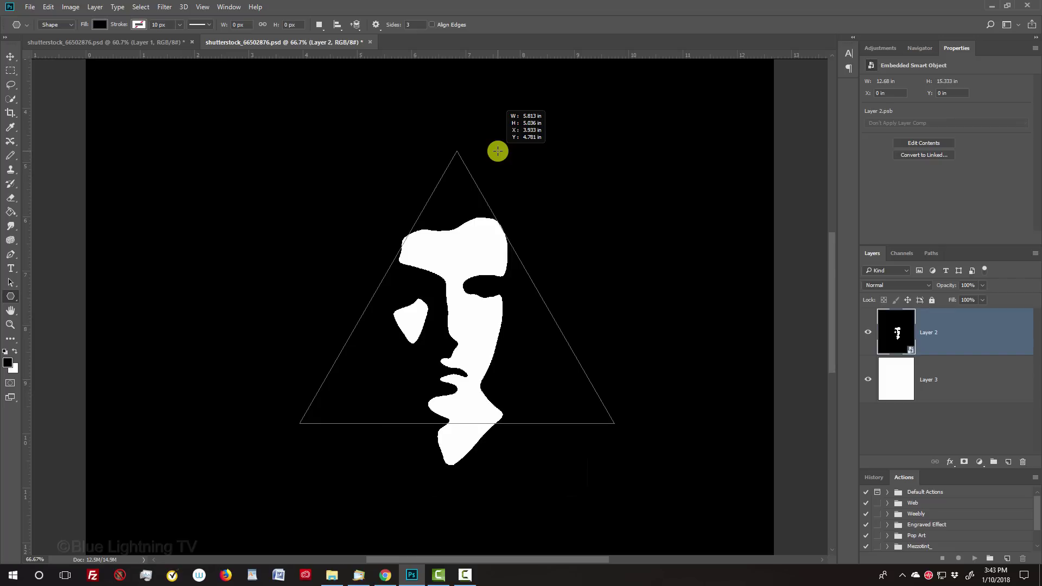
{"action": "key", "text": "shift+space"}
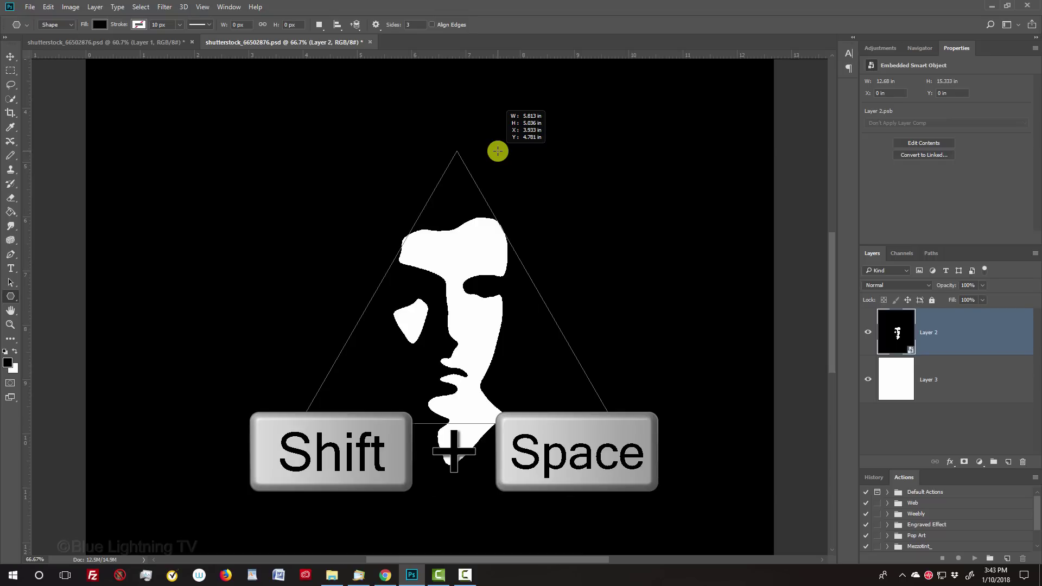
{"action": "left_click_drag", "start_coordinate": [497, 150], "coordinate": [492, 161]}
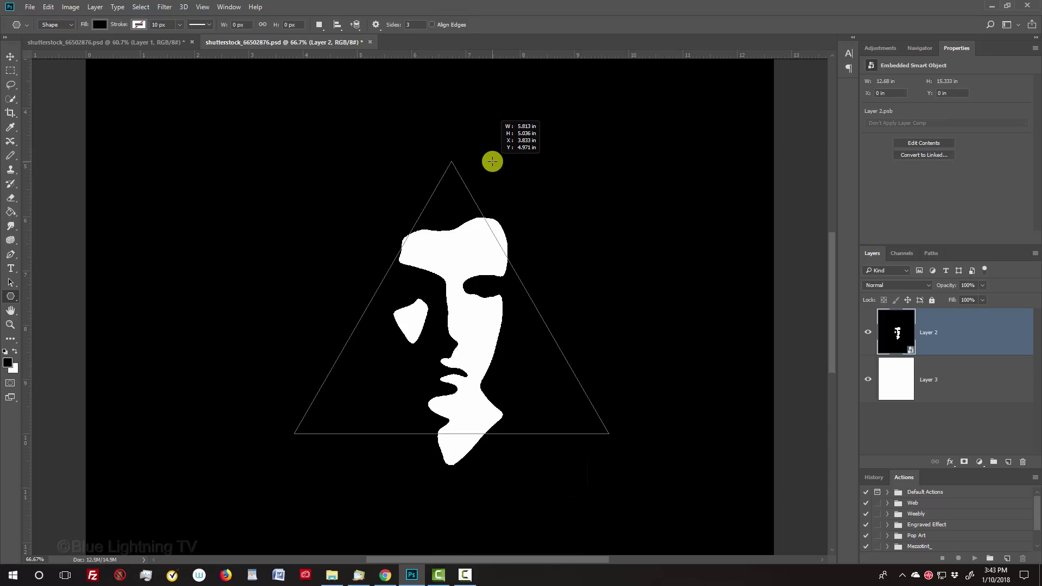
{"action": "left_click_drag", "start_coordinate": [492, 161], "coordinate": [493, 161]}
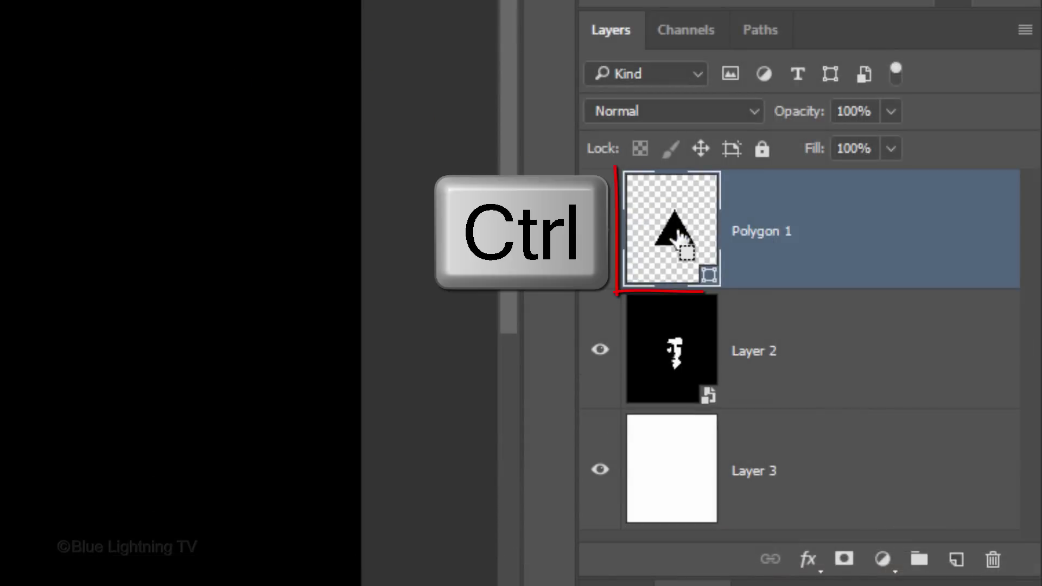
- Load the Polygon 1 triangle as a selection, delete that layer, and mask Layer 2
{"action": "left_click", "coordinate": [678, 237], "text": "ctrl"}
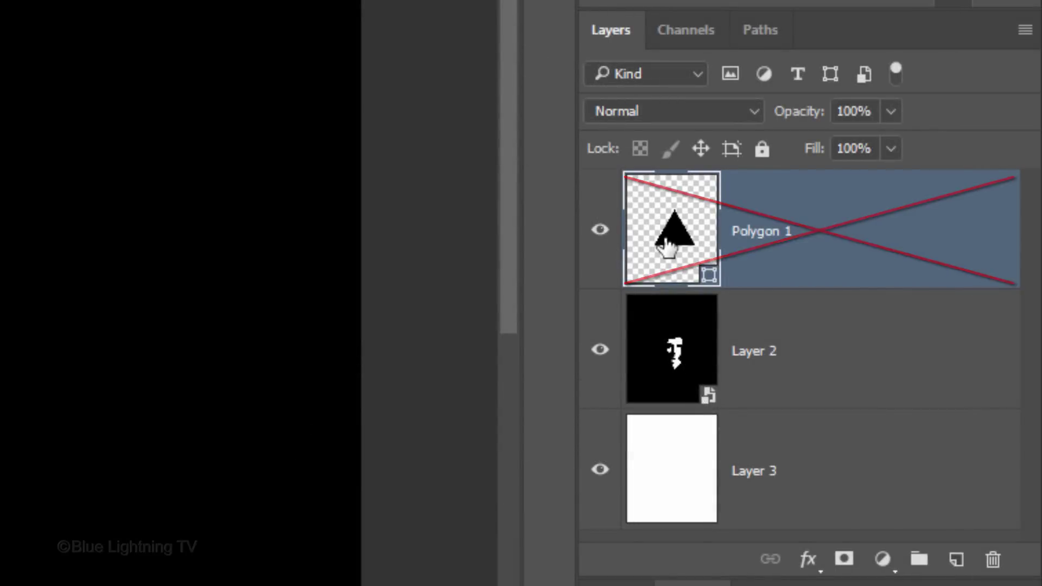
{"action": "key", "text": "Delete"}
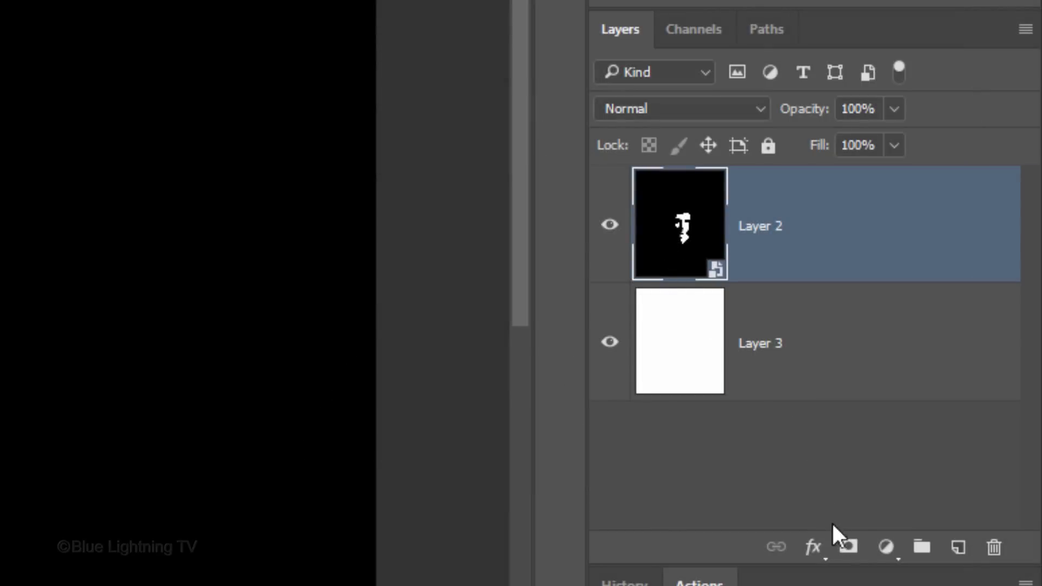
{"action": "left_click", "coordinate": [849, 556]}
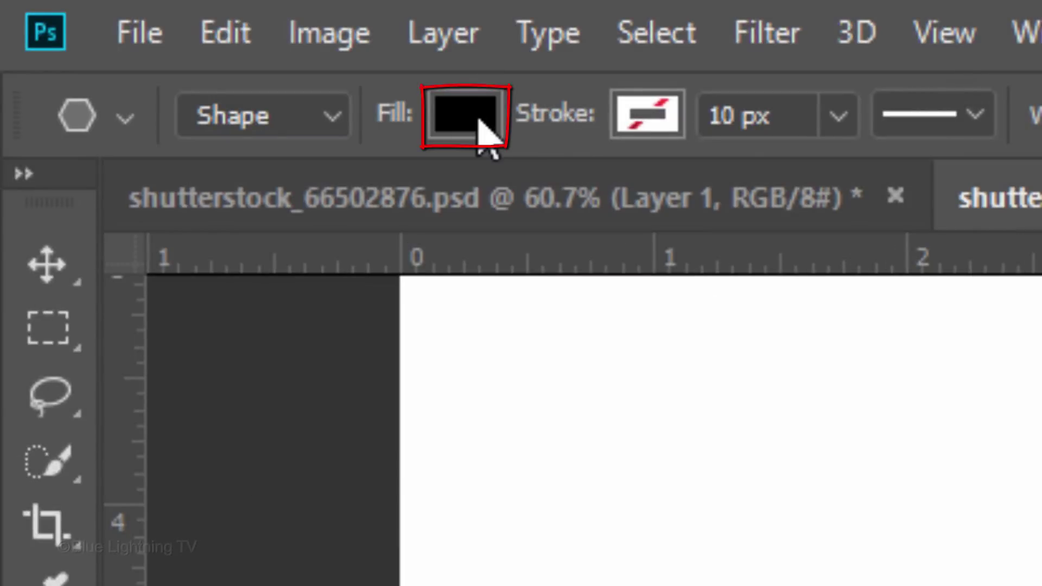
- Set the Polygon fill to No Color and the stroke to solid black, 10 px
{"action": "left_click", "coordinate": [479, 129]}
{"action": "left_click", "coordinate": [252, 218]}
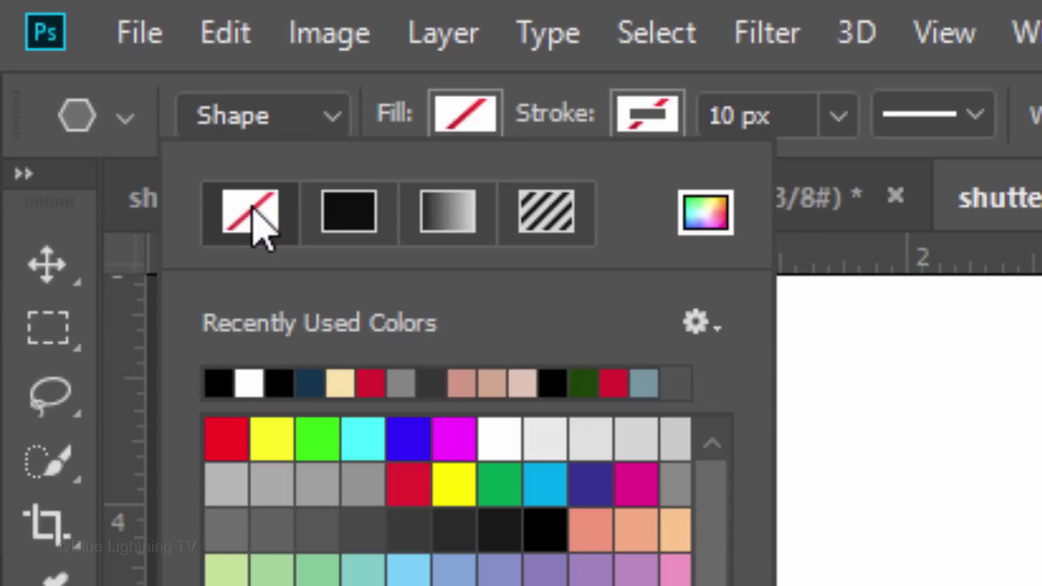
{"action": "left_click", "coordinate": [648, 118]}
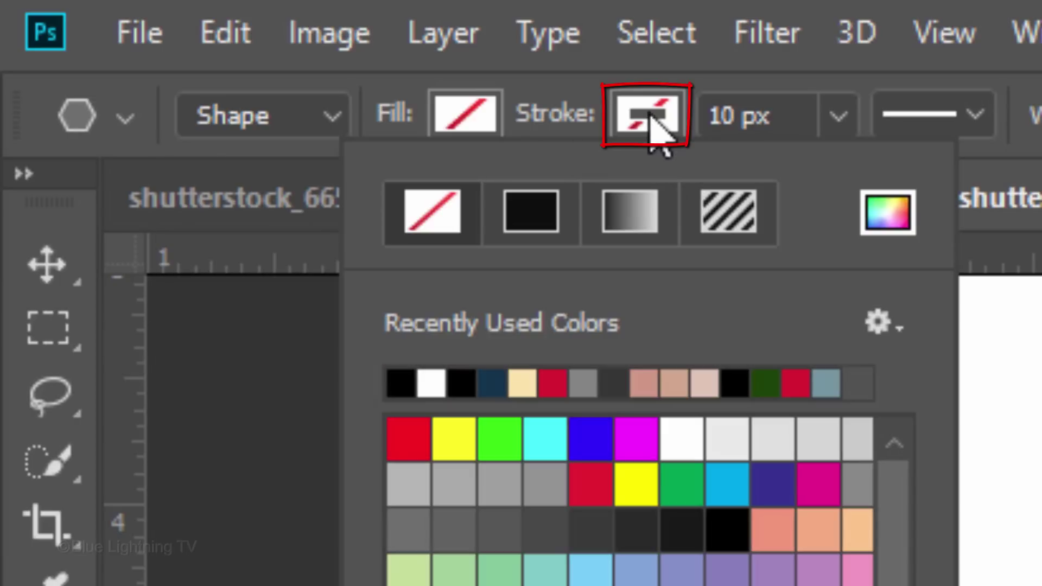
{"action": "left_click", "coordinate": [535, 216]}
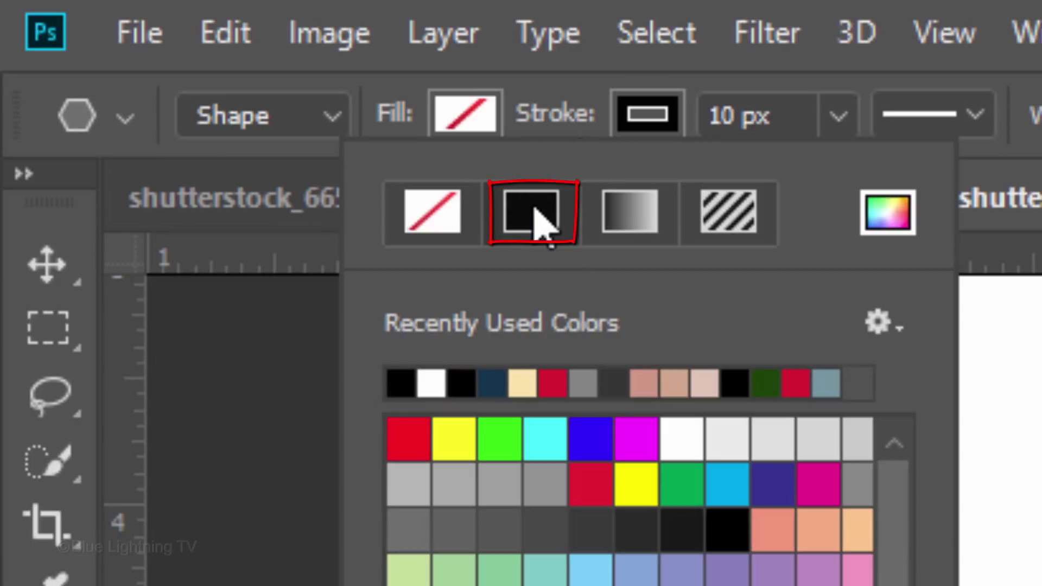
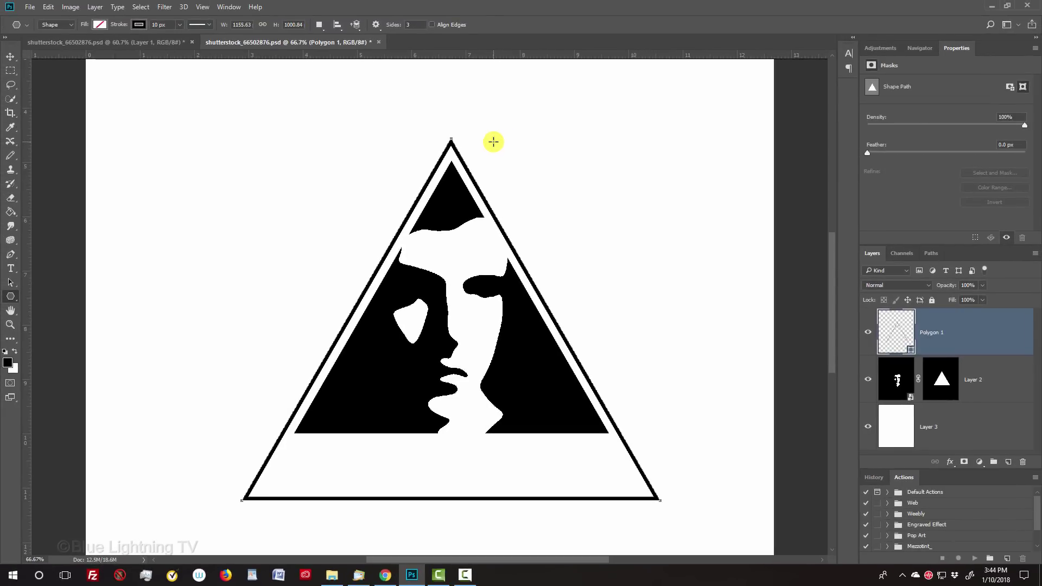
- Switch to the Move tool and pan the canvas so the triangle logo sits higher
{"action": "key", "text": "v"}
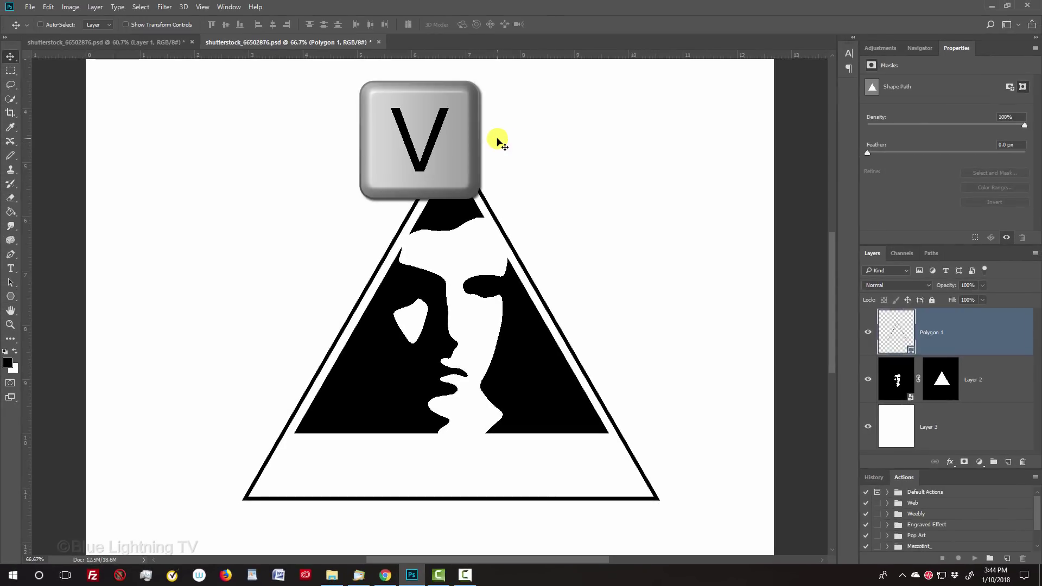
{"action": "key", "text": "space"}
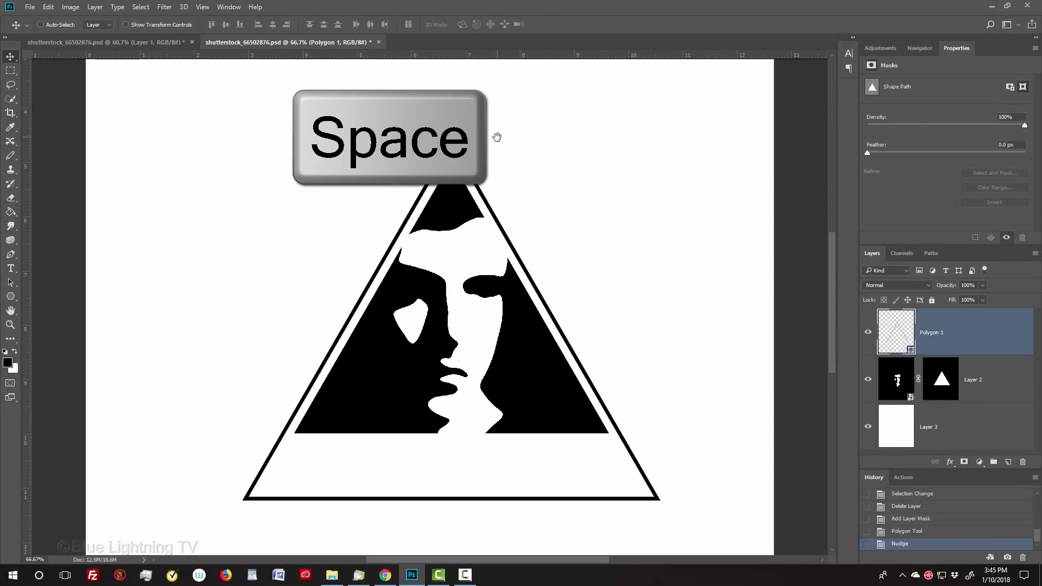
{"action": "left_click_drag", "start_coordinate": [496, 136], "coordinate": [495, 105]}
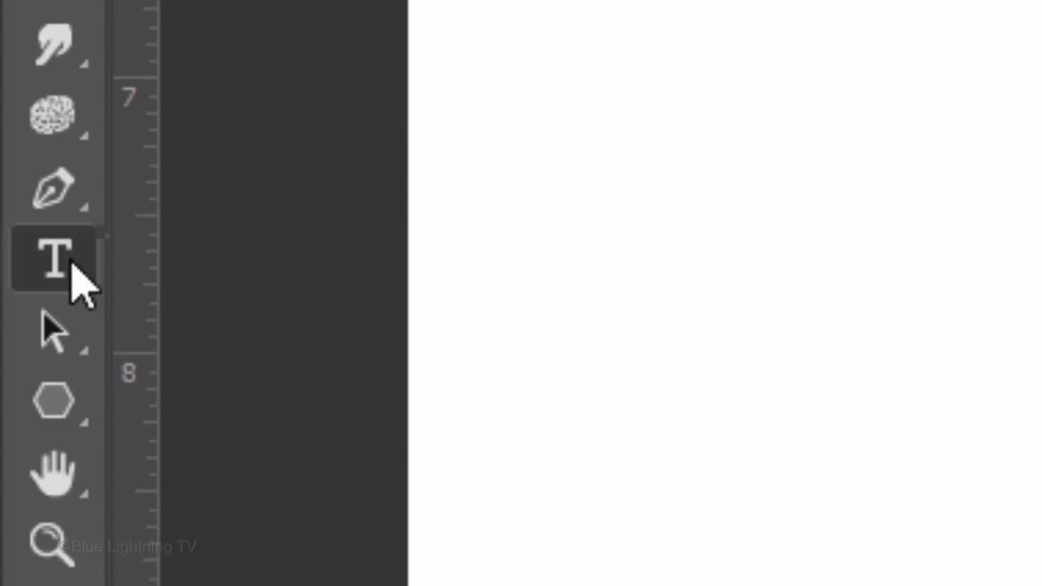
- Choose the Horizontal Type Tool and set the font to DecoTech TL at 86.62 pt
{"action": "right_click", "coordinate": [15, 269]}
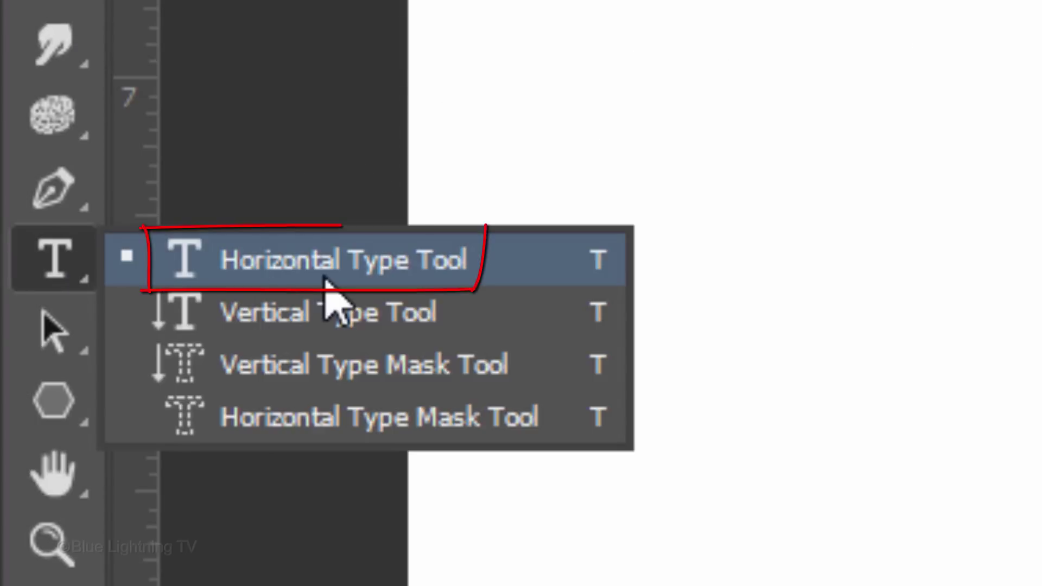
{"action": "left_click", "coordinate": [325, 276]}
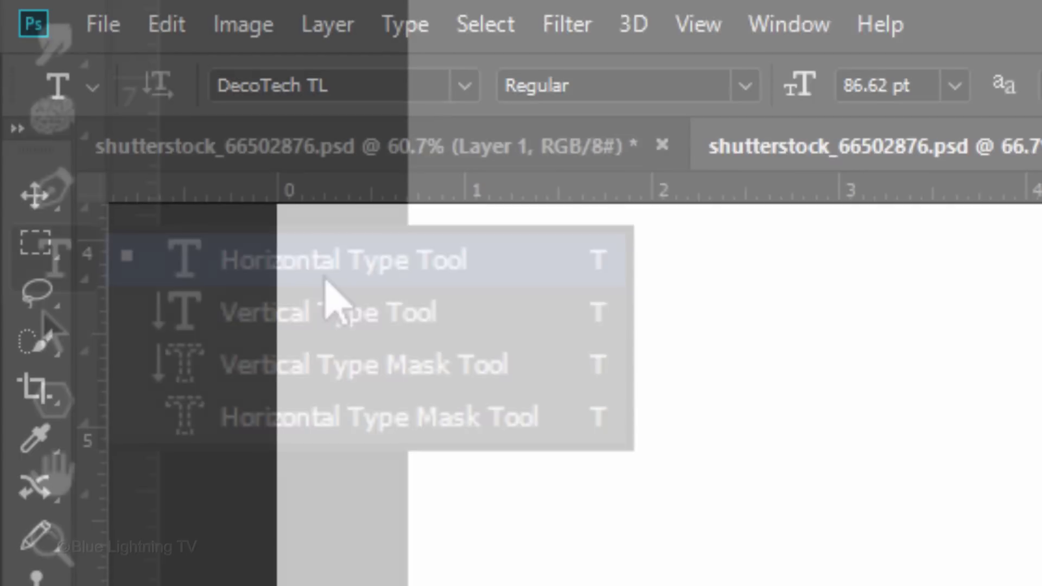
{"action": "left_click", "coordinate": [465, 86]}
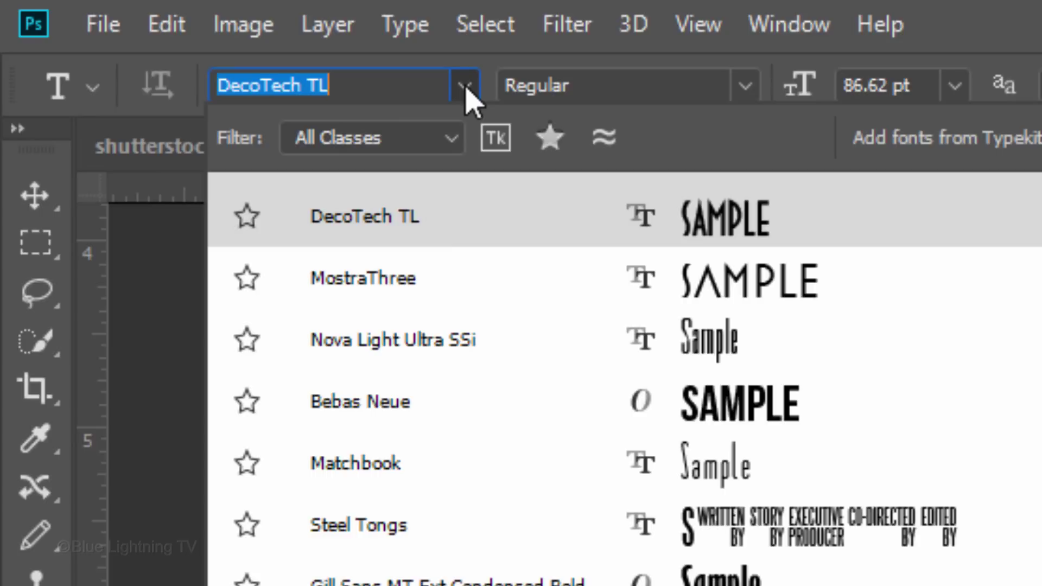
{"action": "left_click", "coordinate": [466, 88]}
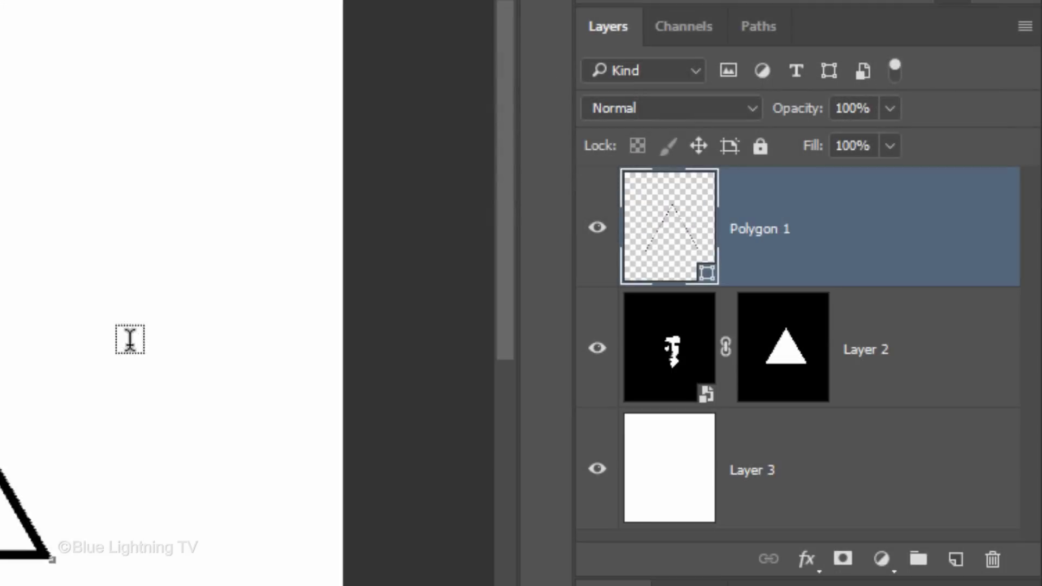
- Add a new layer above Polygon 1 and place 'JON CASSIDY' across the triangle's base
{"action": "left_click", "coordinate": [955, 561]}
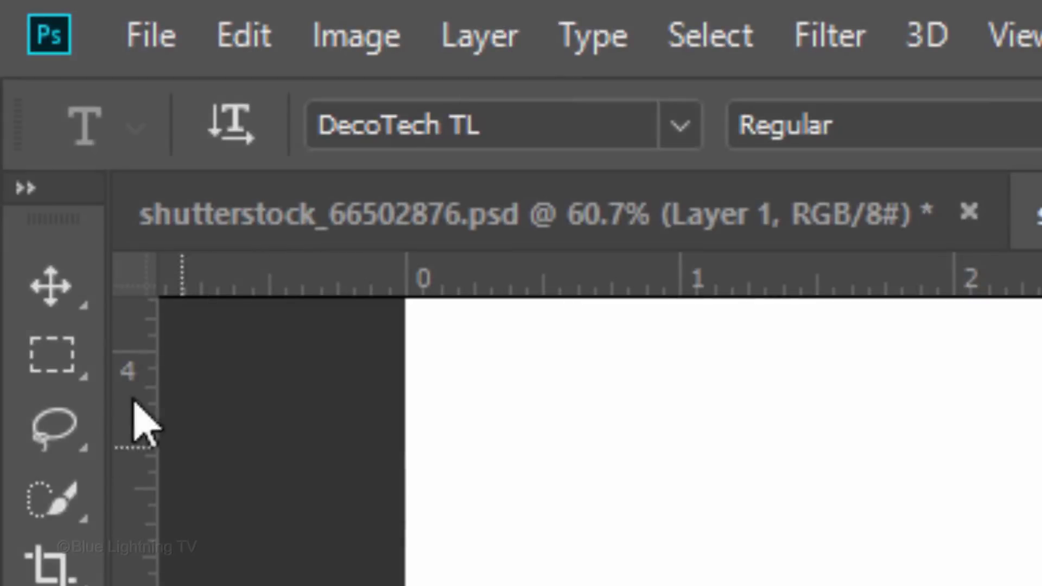
{"action": "left_click", "coordinate": [49, 266]}
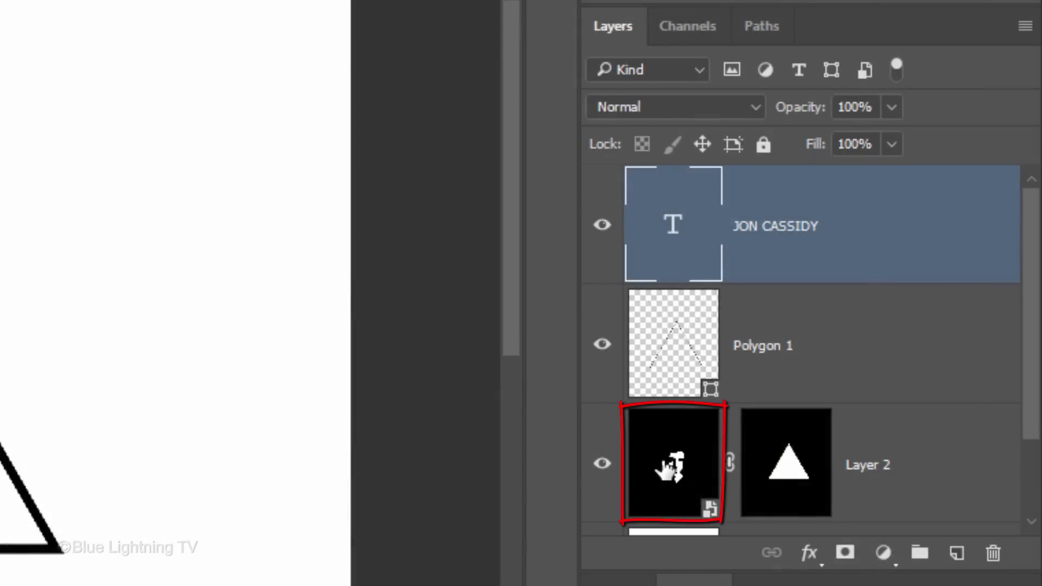
- Unlink the Layer 2 portrait from its mask and enlarge it to about 109%
{"action": "left_click", "coordinate": [668, 467]}
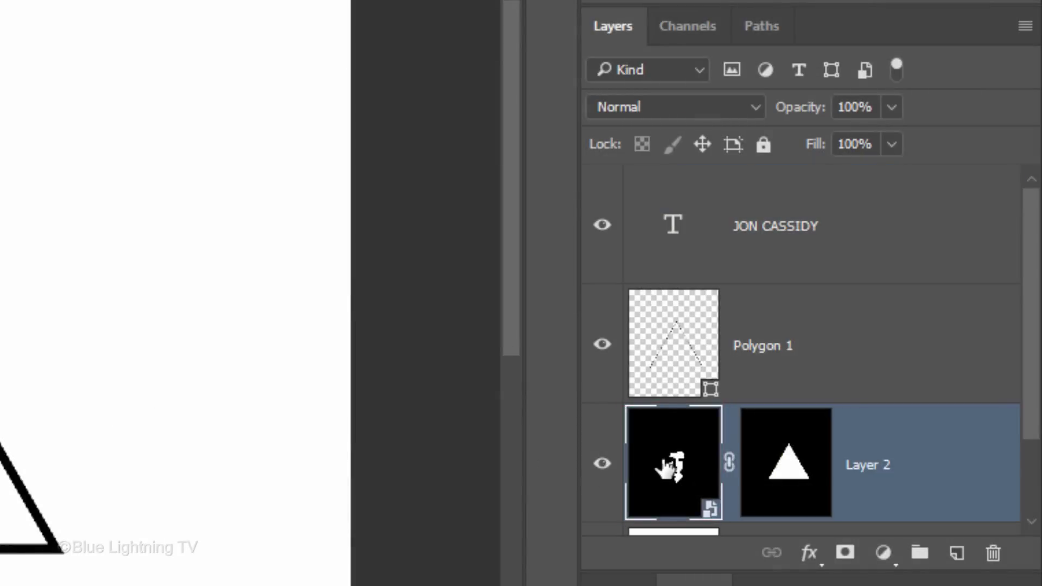
{"action": "left_click", "coordinate": [727, 461]}
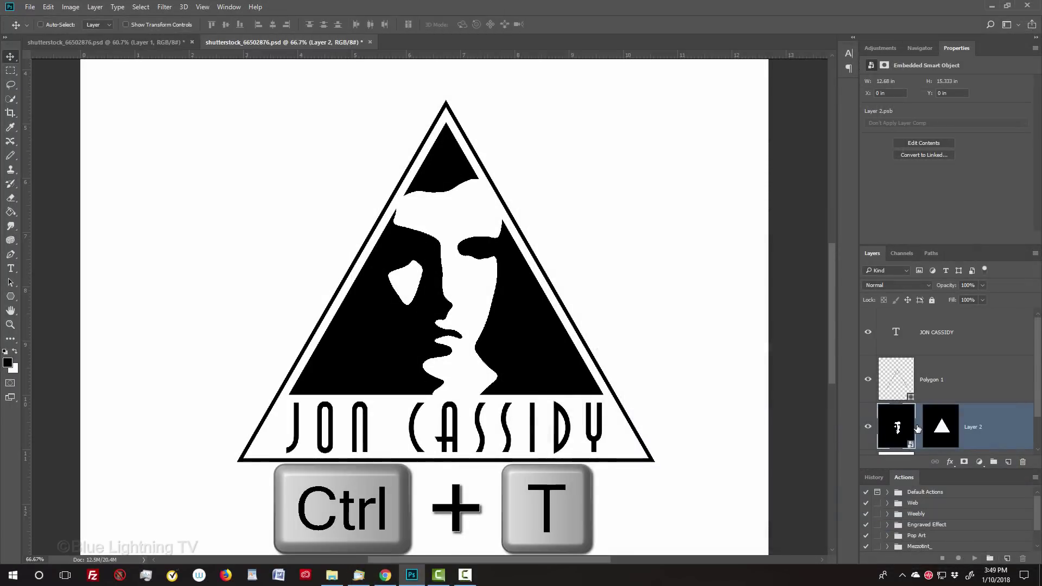
{"action": "key", "text": "ctrl+t"}
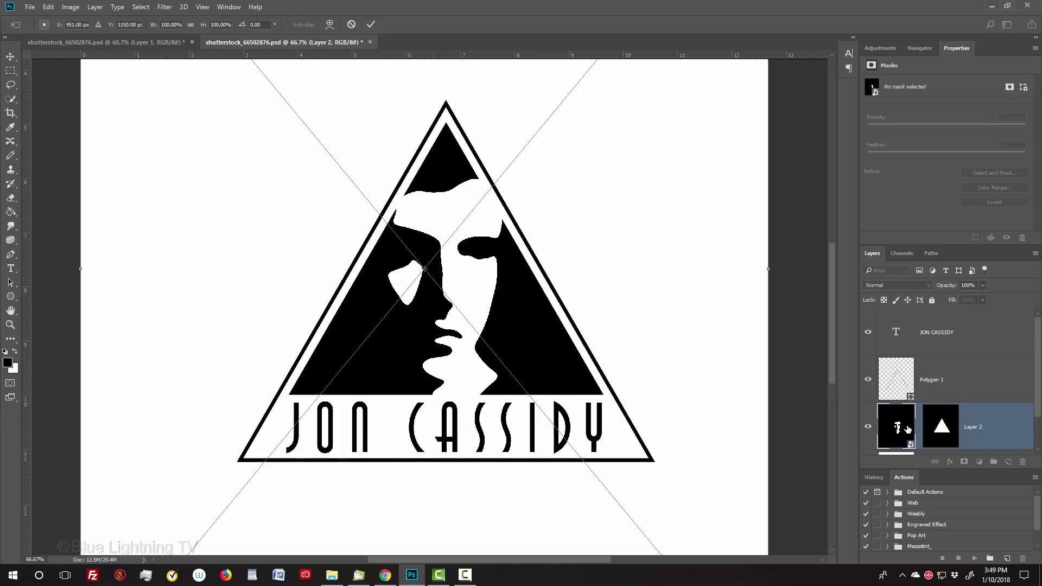
{"action": "key", "text": "ctrl+0"}
{"action": "key", "text": "ctrl+0"}
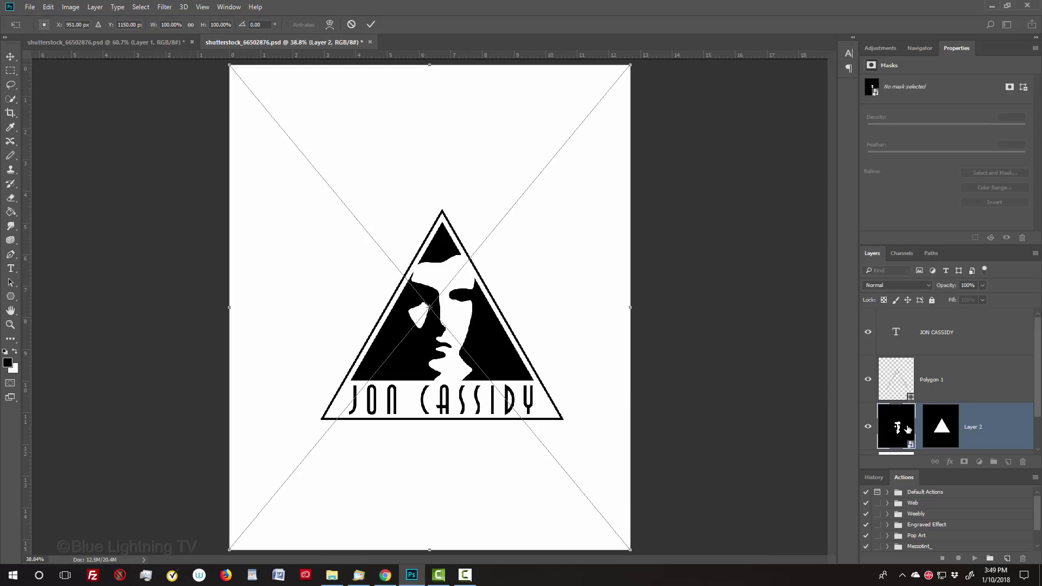
{"action": "key", "text": "alt+shift"}
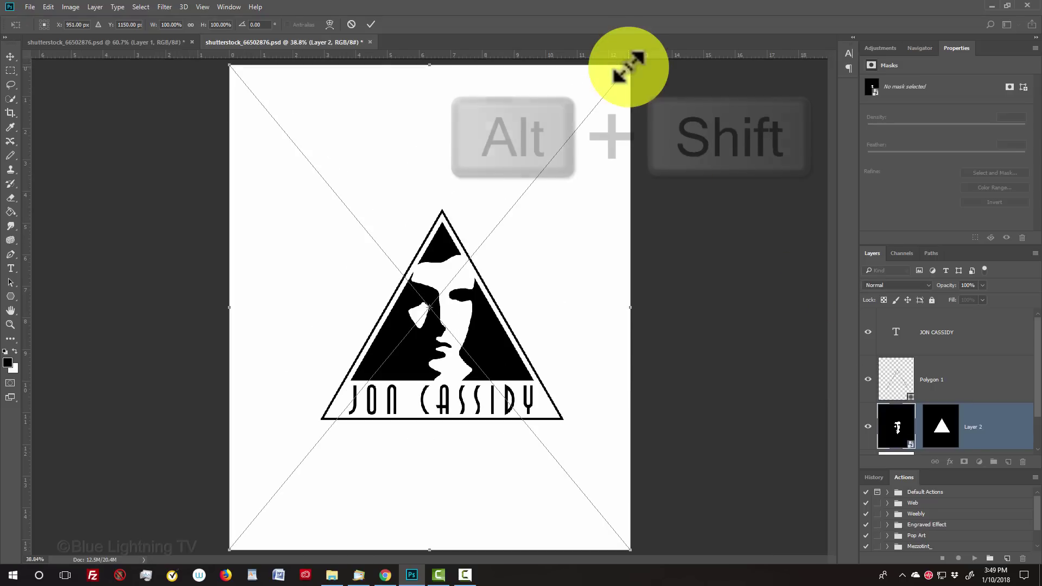
{"action": "left_click_drag", "start_coordinate": [628, 68], "coordinate": [656, 54]}
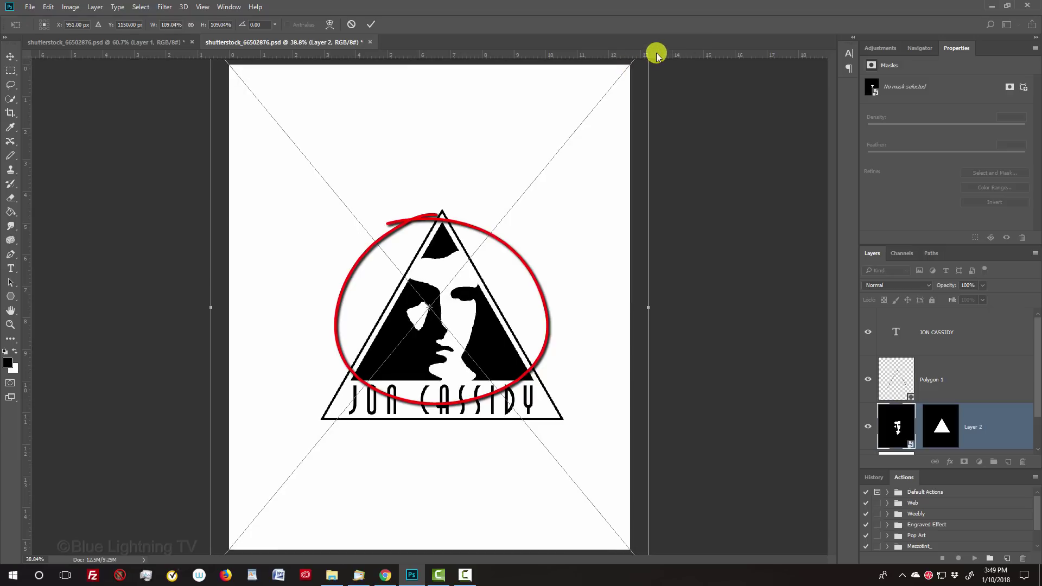
{"action": "key", "text": "Return"}
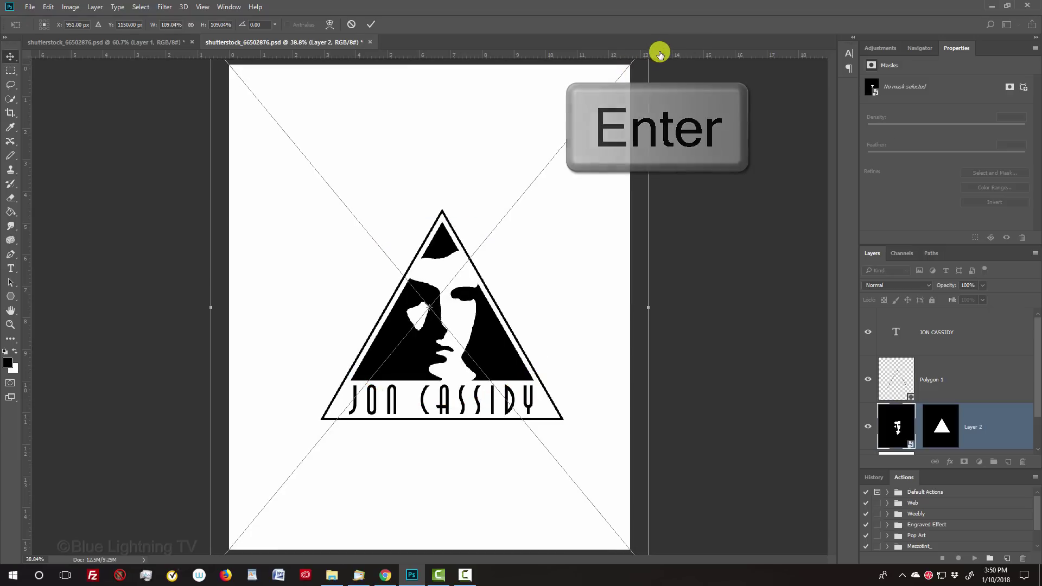
- Zoom in twice and pan so the logo fills the view
{"action": "key", "text": "ctrl+plus"}
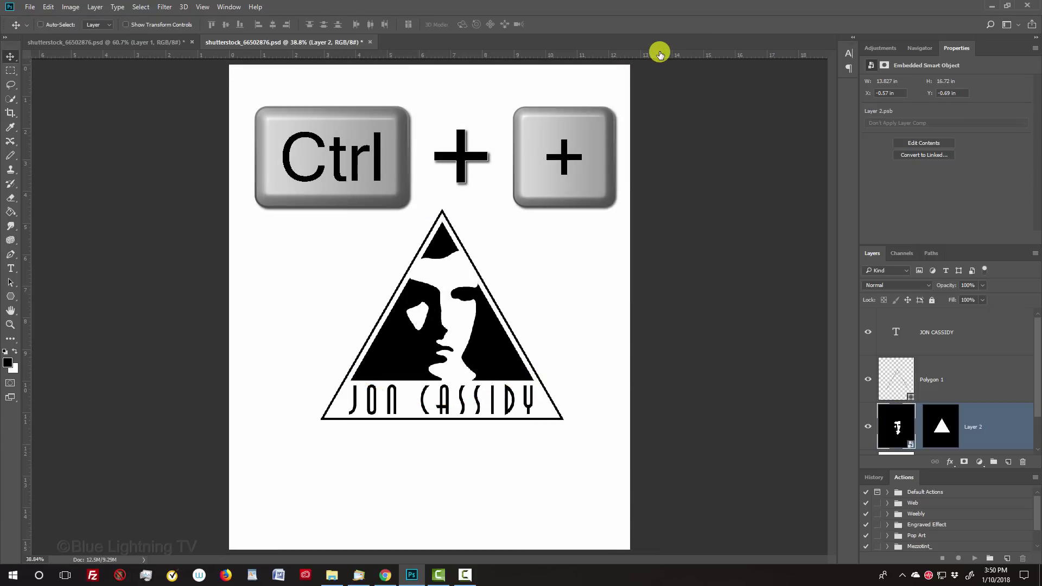
{"action": "key", "text": "ctrl+plus"}
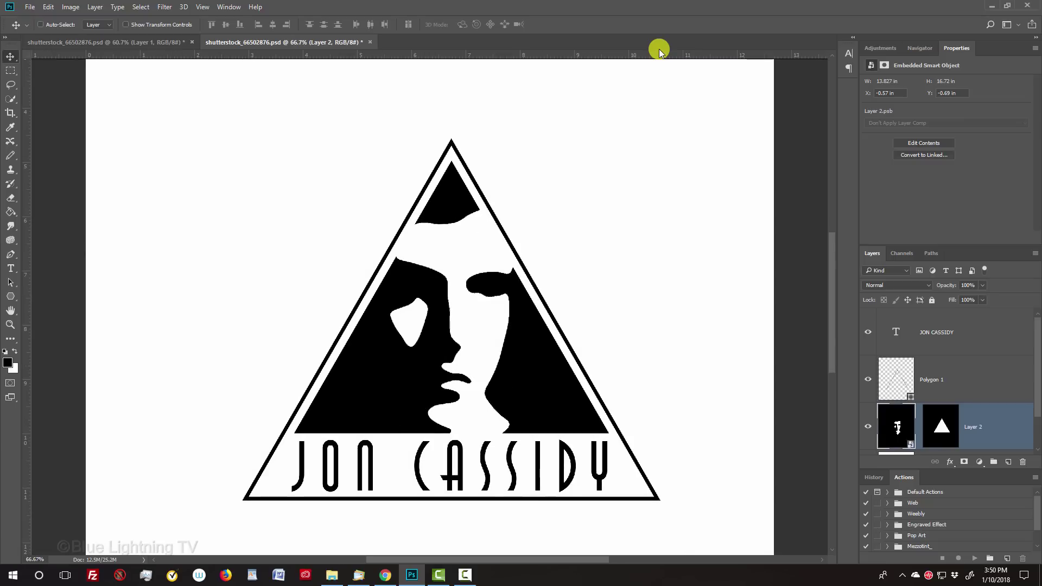
{"action": "key", "text": "space"}
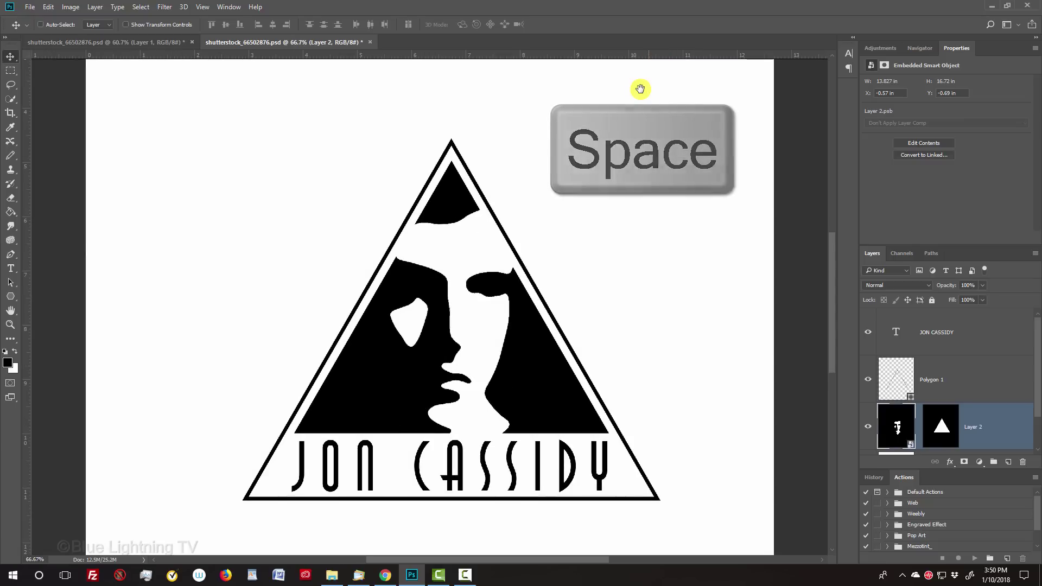
{"action": "left_click_drag", "start_coordinate": [583, 195], "coordinate": [562, 159]}
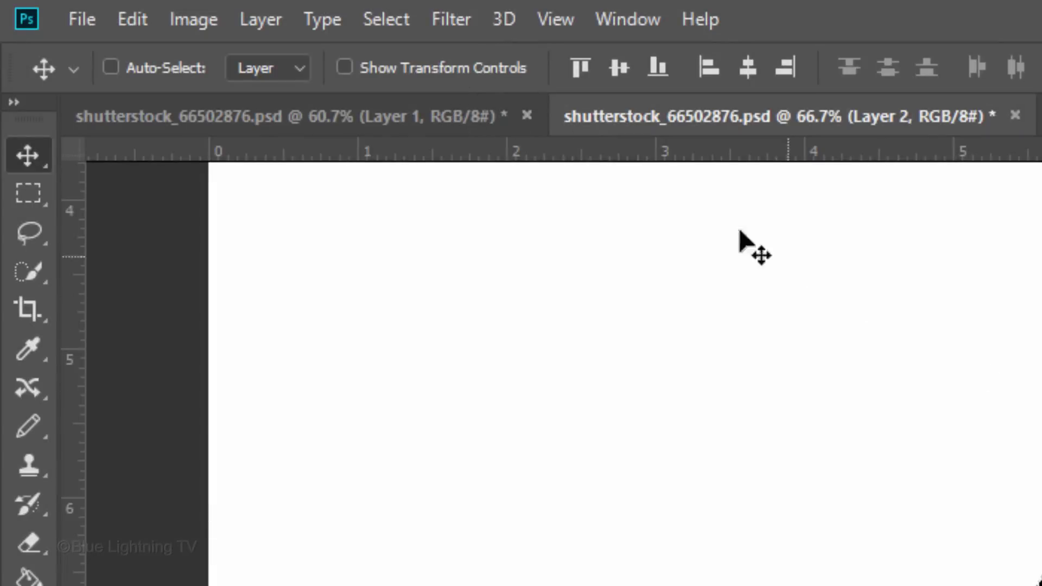
- Open Select > Modify > Contract with a 2-pixel contraction amount
{"action": "left_click", "coordinate": [389, 24]}
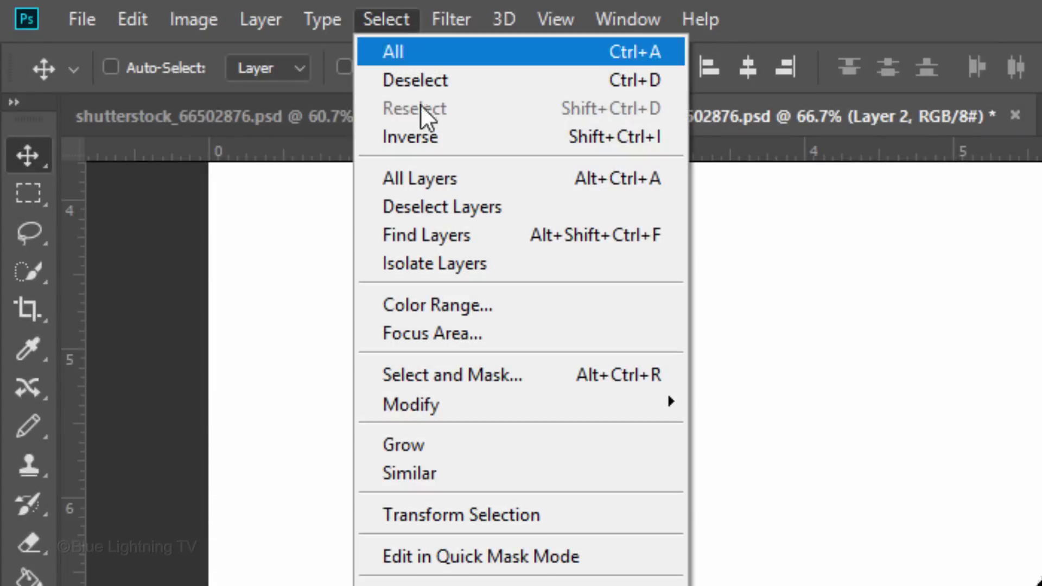
{"action": "mouse_move", "coordinate": [520, 405]}
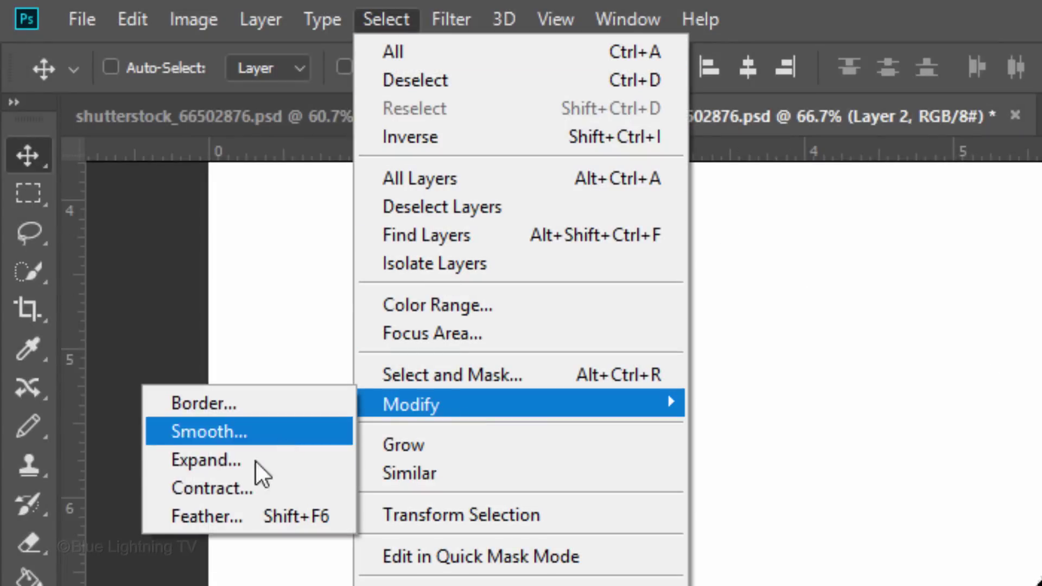
{"action": "left_click", "coordinate": [251, 482]}
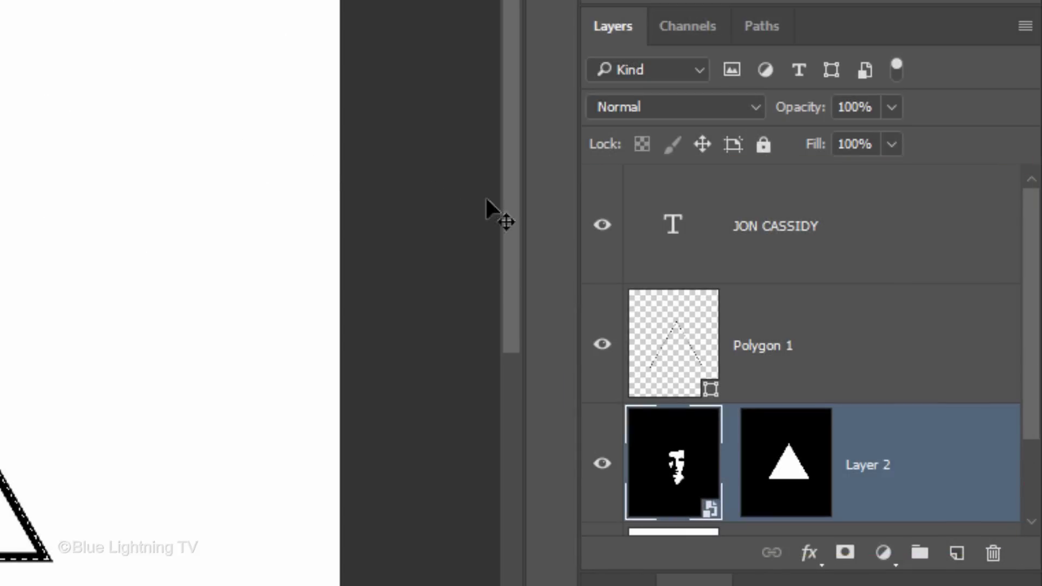
{"action": "left_click", "coordinate": [898, 257]}
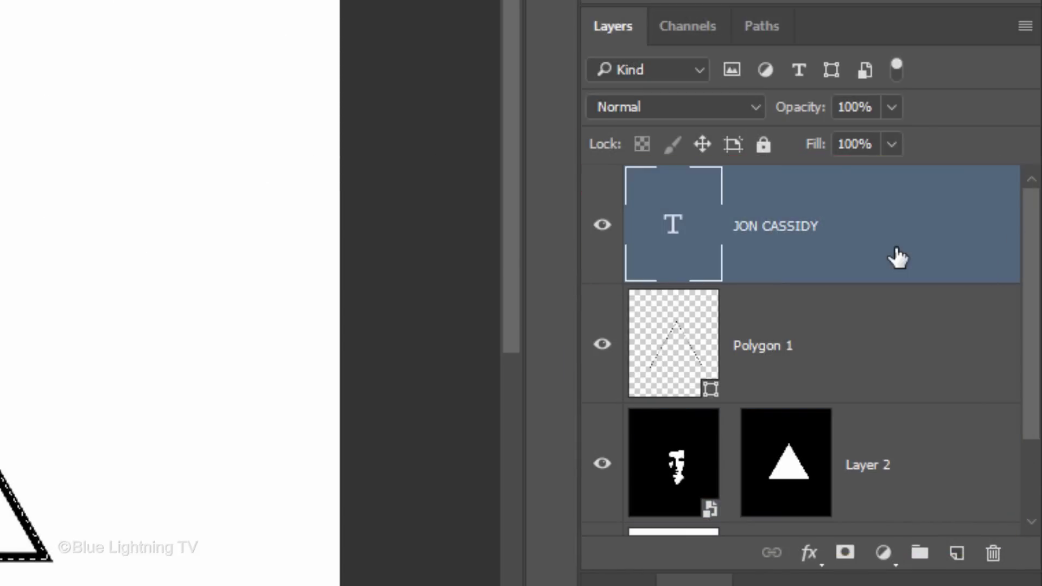
{"action": "left_click_drag", "start_coordinate": [1031, 281], "coordinate": [1026, 387]}
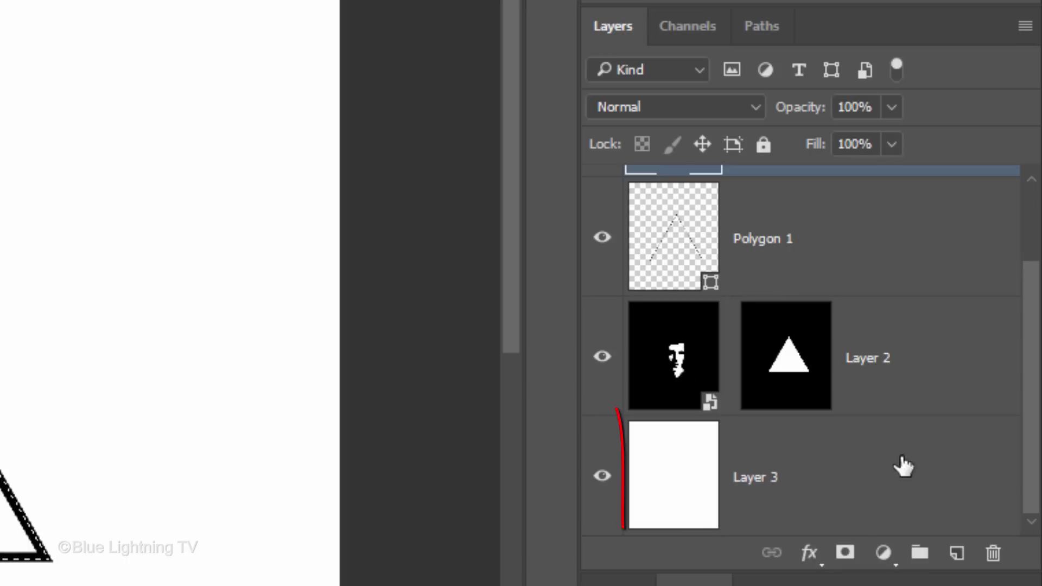
{"action": "left_click", "coordinate": [881, 478], "text": "shift"}
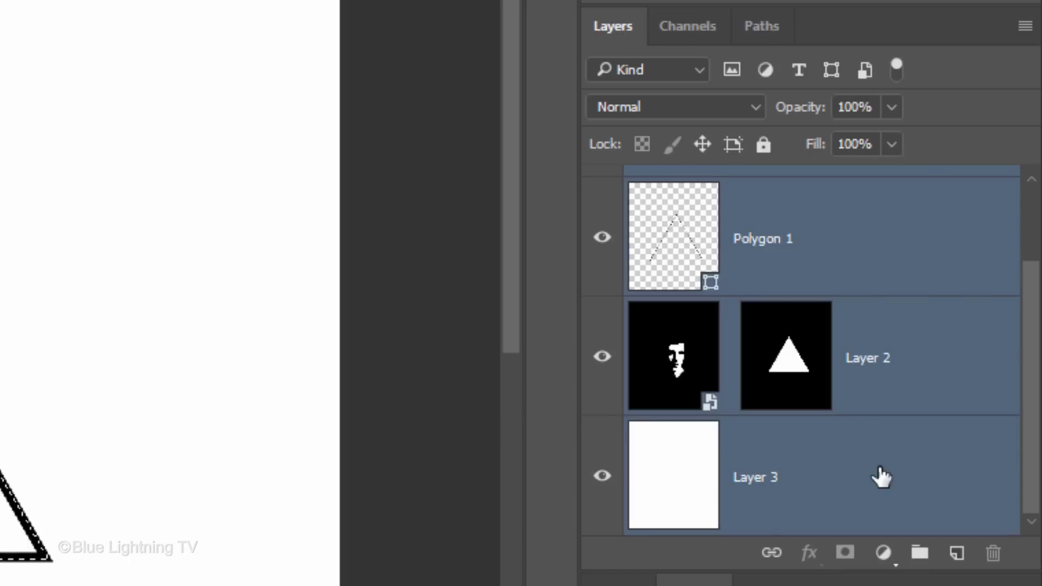
{"action": "key", "text": "ctrl+g"}
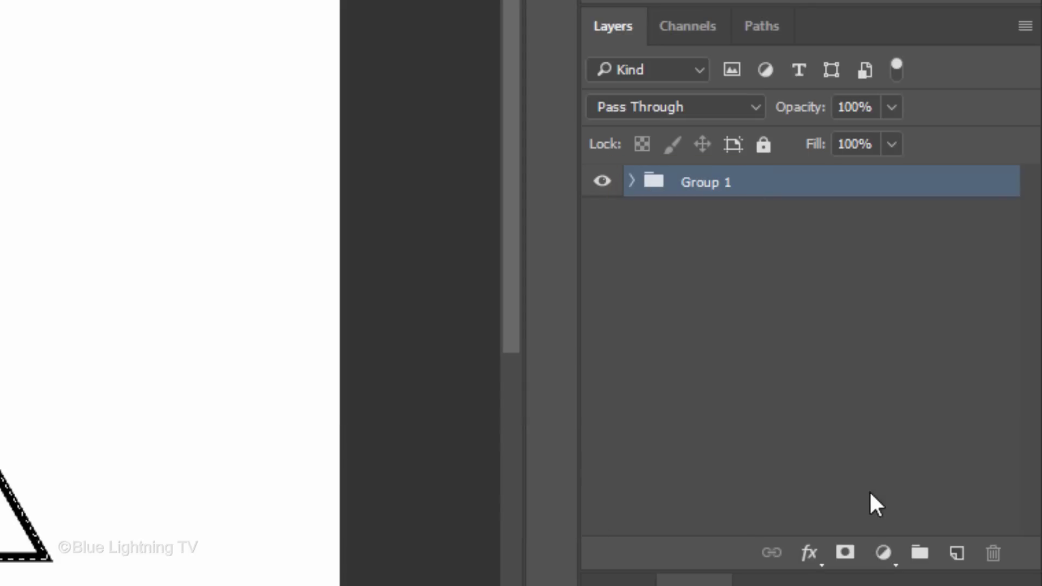
{"action": "left_click", "coordinate": [846, 555]}
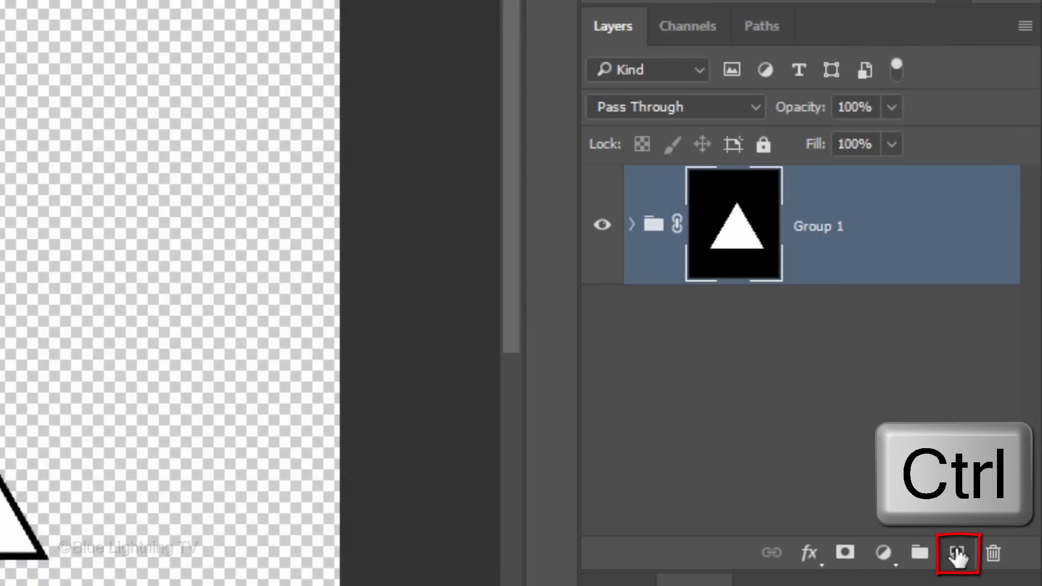
{"action": "left_click", "coordinate": [957, 556], "text": "ctrl"}
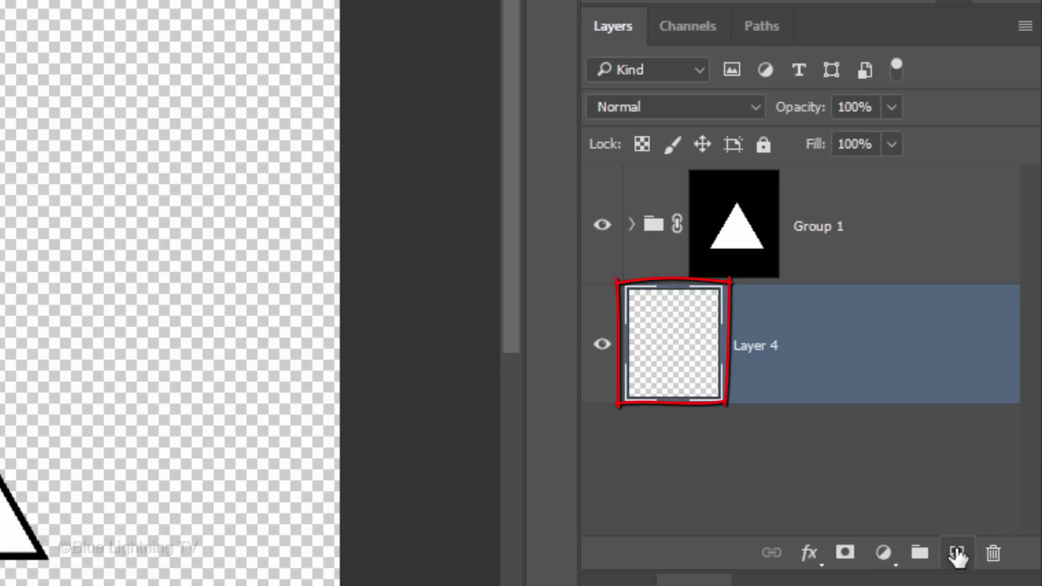
{"action": "key", "text": "alt+Delete"}
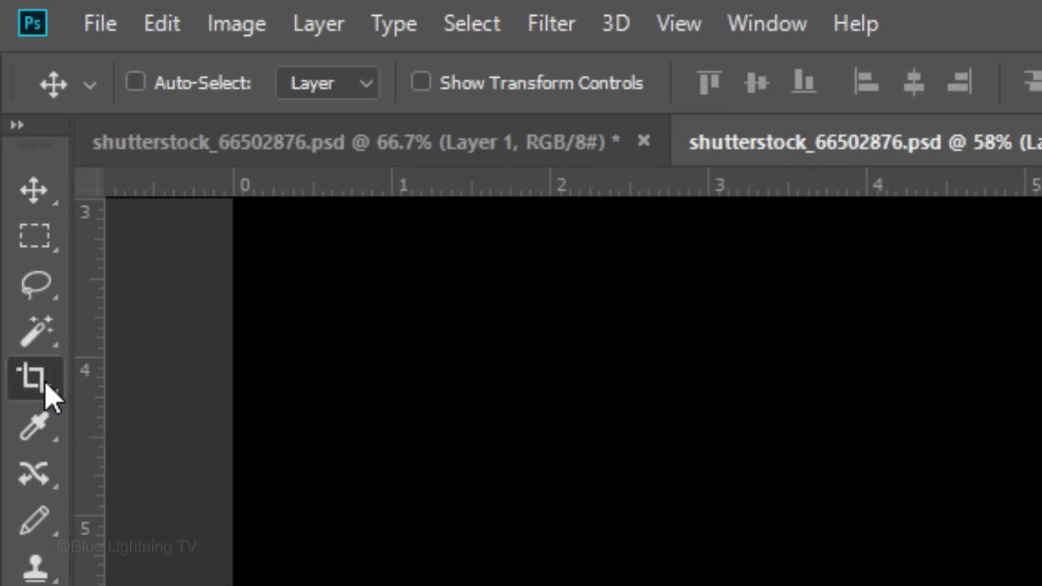
- Set the Crop Tool to W x H x Resolution with 1000 × 1000 px at 150 px/in
{"action": "right_click", "coordinate": [47, 390]}
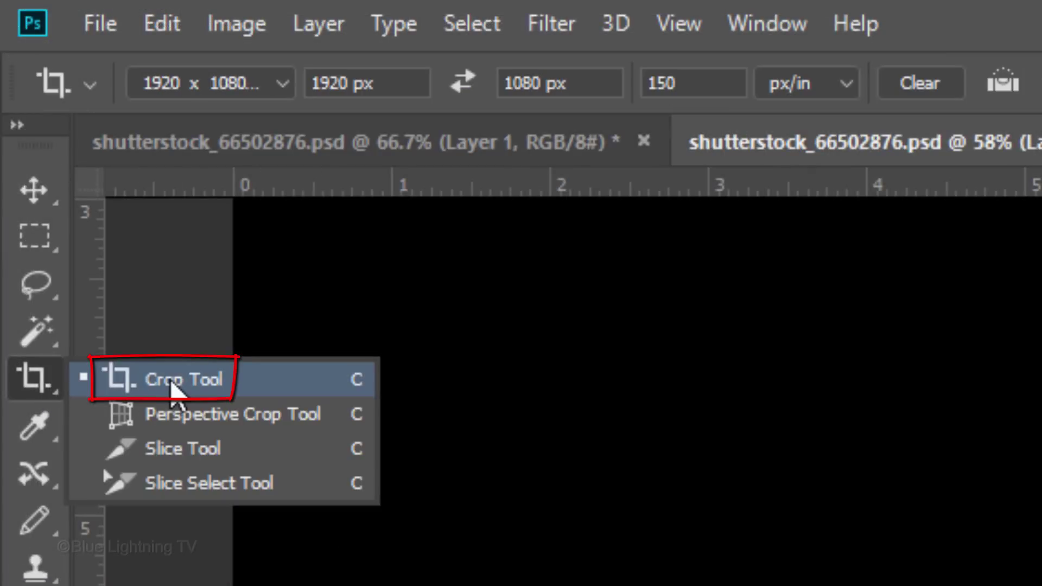
{"action": "left_click", "coordinate": [172, 384]}
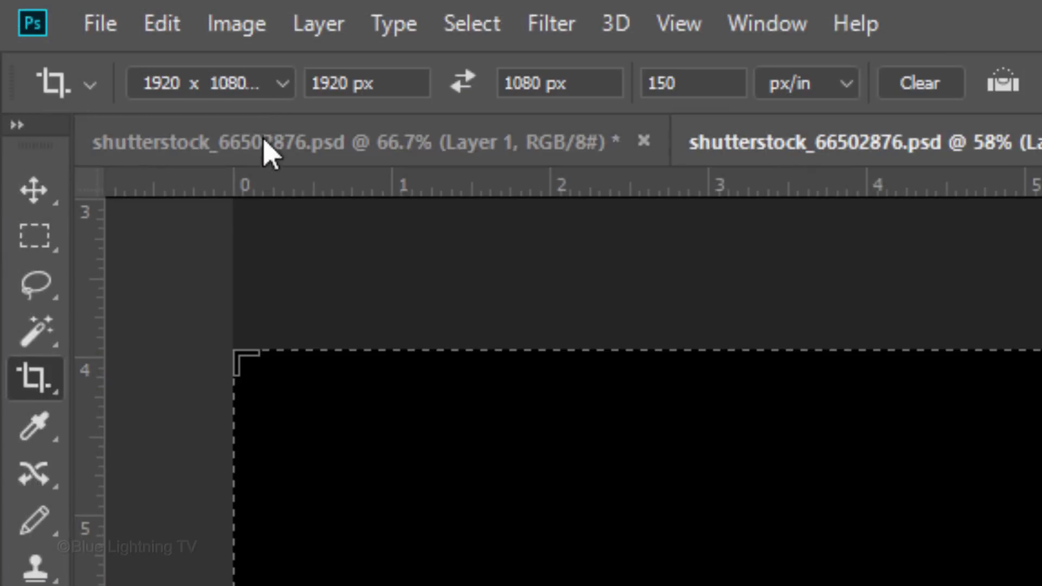
{"action": "left_click", "coordinate": [282, 85]}
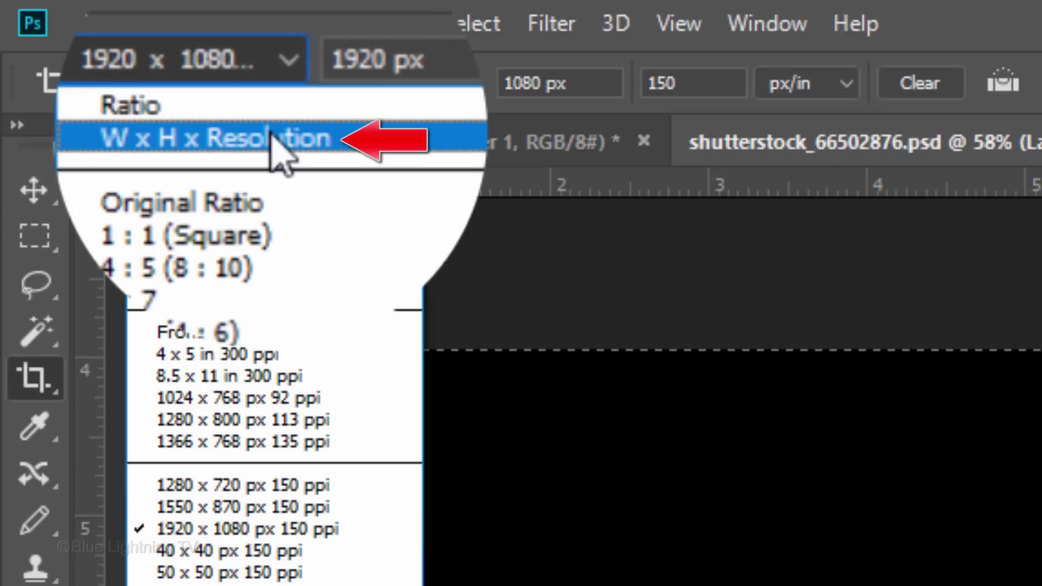
{"action": "left_click", "coordinate": [269, 143]}
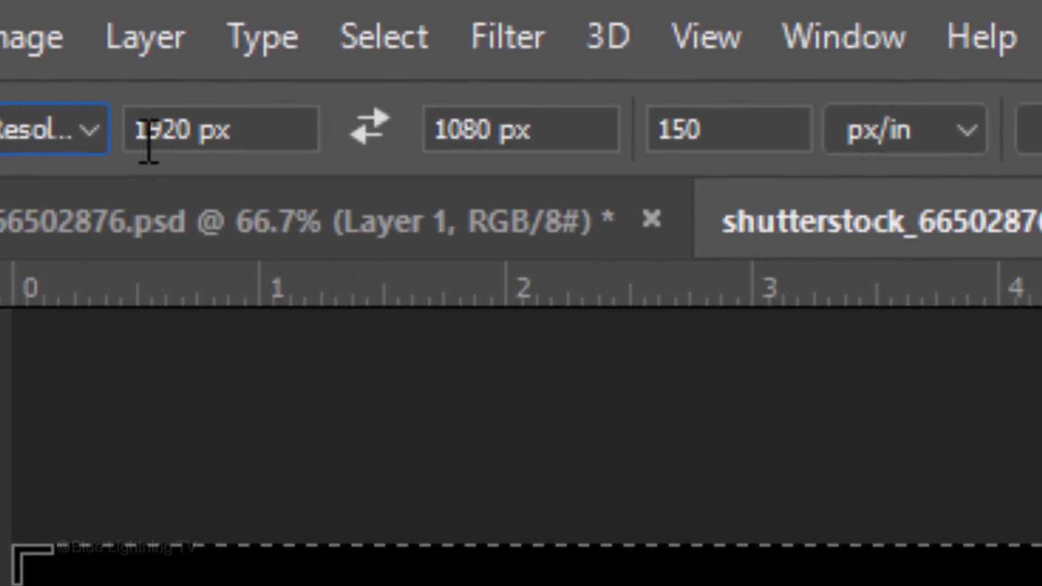
{"action": "left_click", "coordinate": [145, 130]}
{"action": "type", "text": "100"}
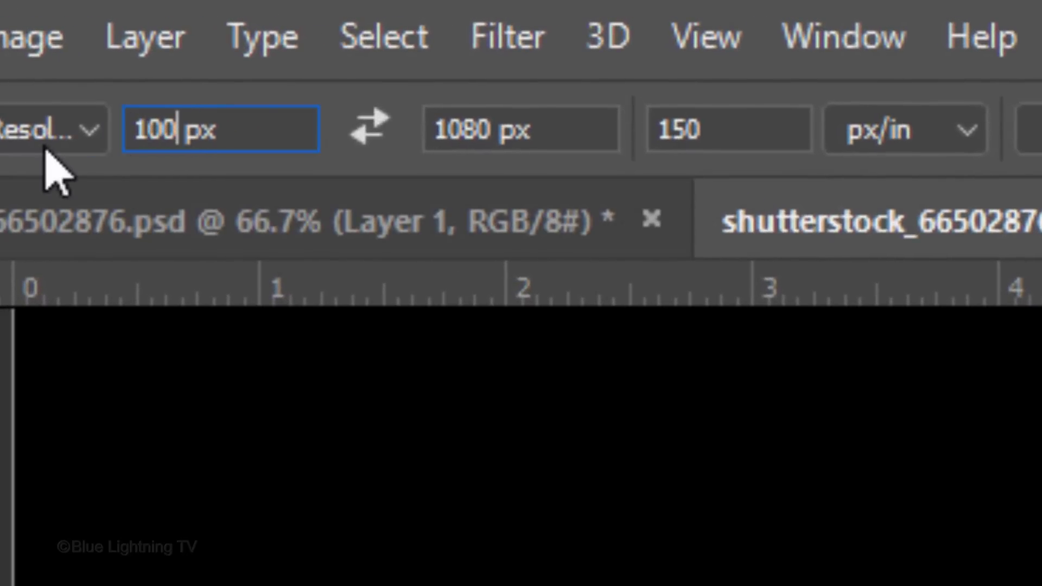
{"action": "type", "text": "0"}
{"action": "left_click", "coordinate": [477, 130]}
{"action": "type", "text": "1"}
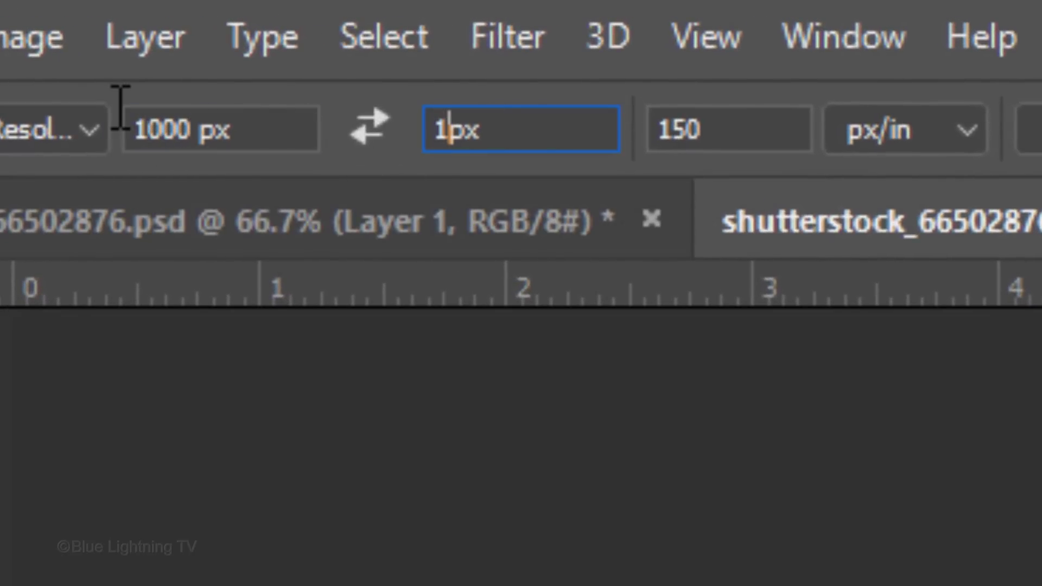
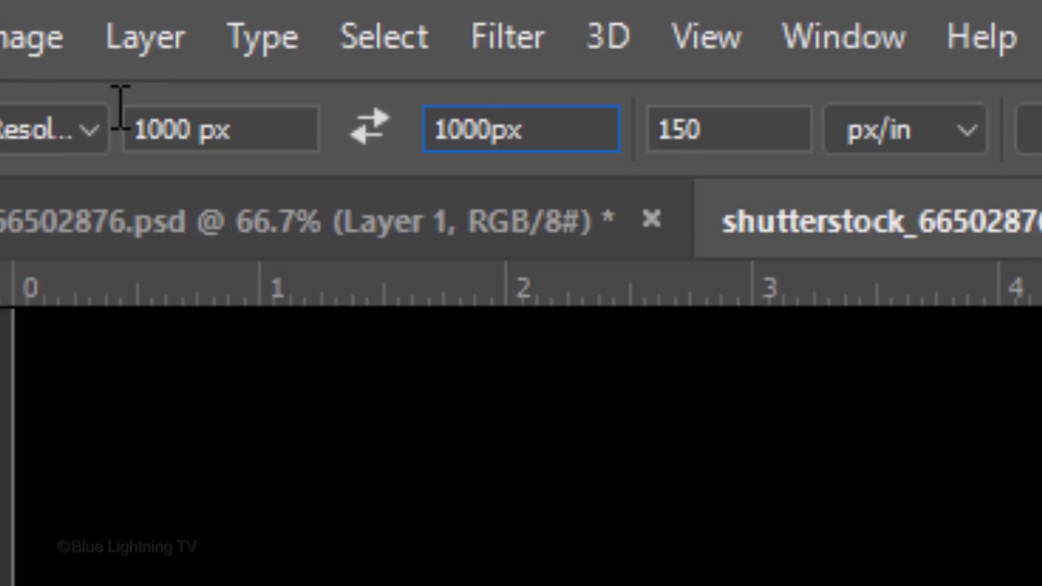
- Replace the crop resolution value of 150 with 300 px/in
{"action": "left_click", "coordinate": [723, 132]}
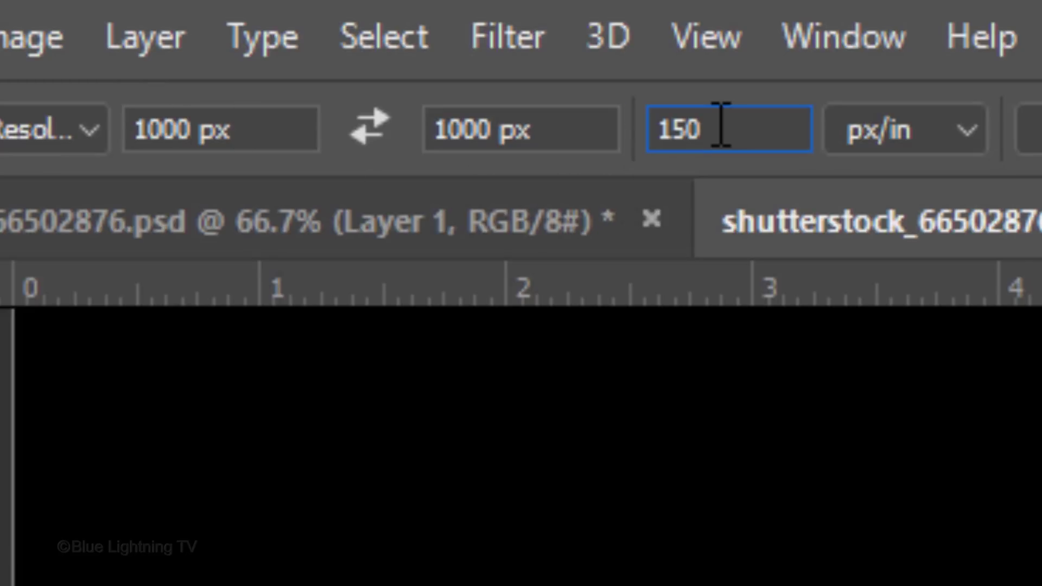
{"action": "double_click", "coordinate": [724, 133]}
{"action": "type", "text": "300"}
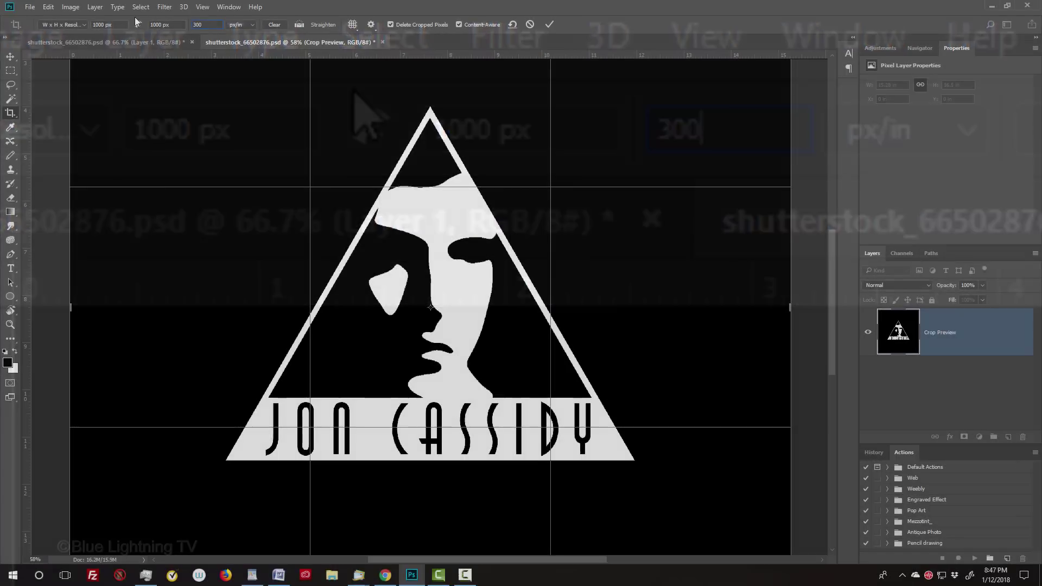
- Shrink the crop square evenly around the triangle logo and commit the crop
{"action": "key", "text": "ctrl+0"}
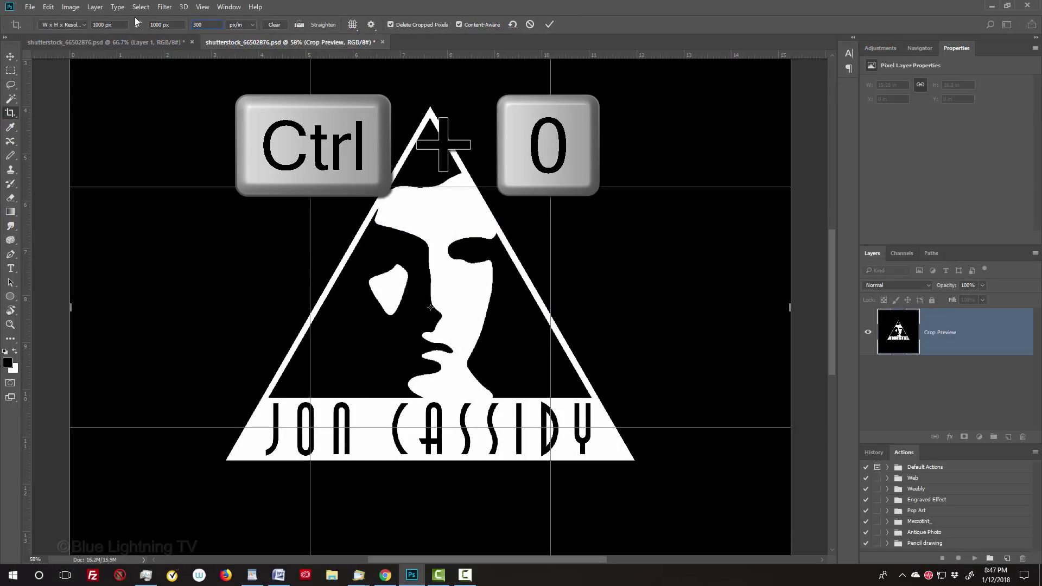
{"action": "key", "text": "ctrl+0"}
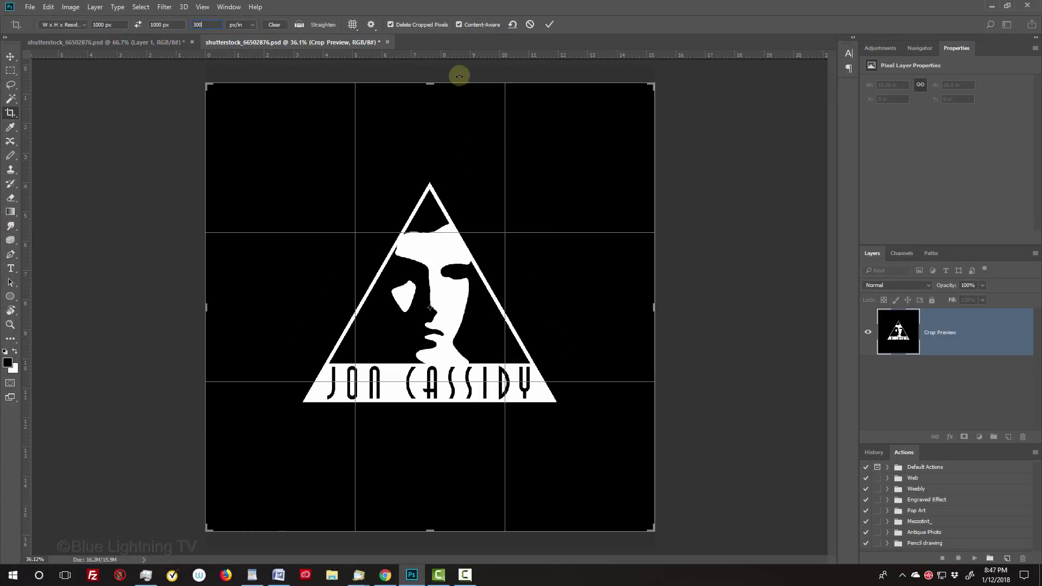
{"action": "key", "text": "alt+shift"}
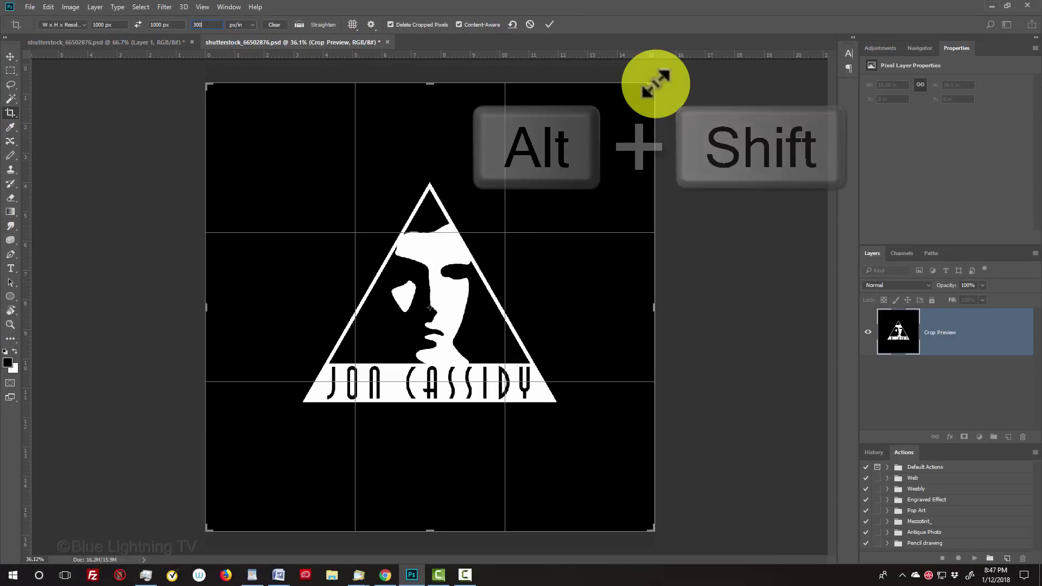
{"action": "left_click_drag", "start_coordinate": [656, 82], "coordinate": [578, 156]}
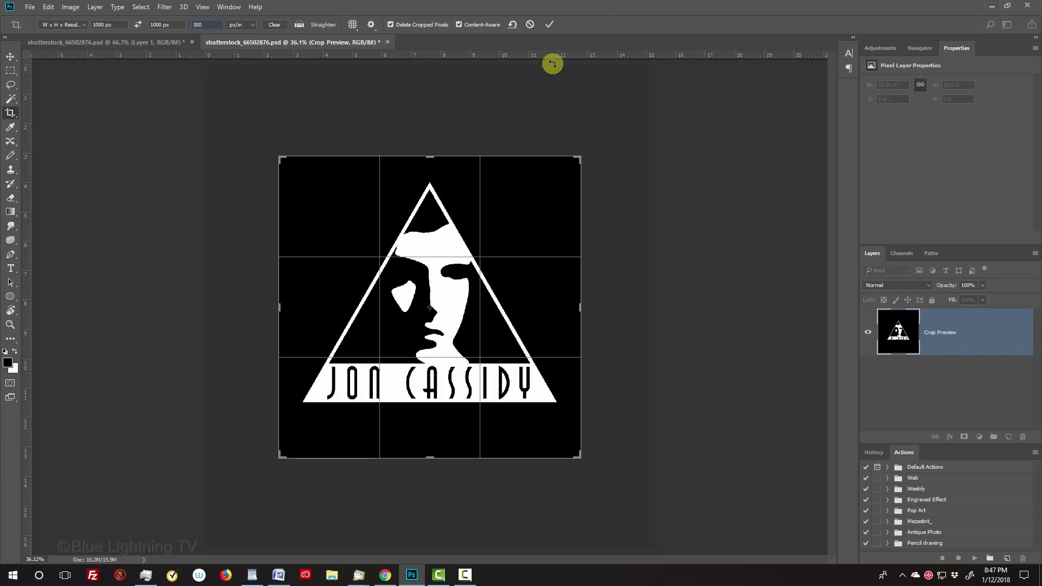
{"action": "left_click", "coordinate": [548, 27]}
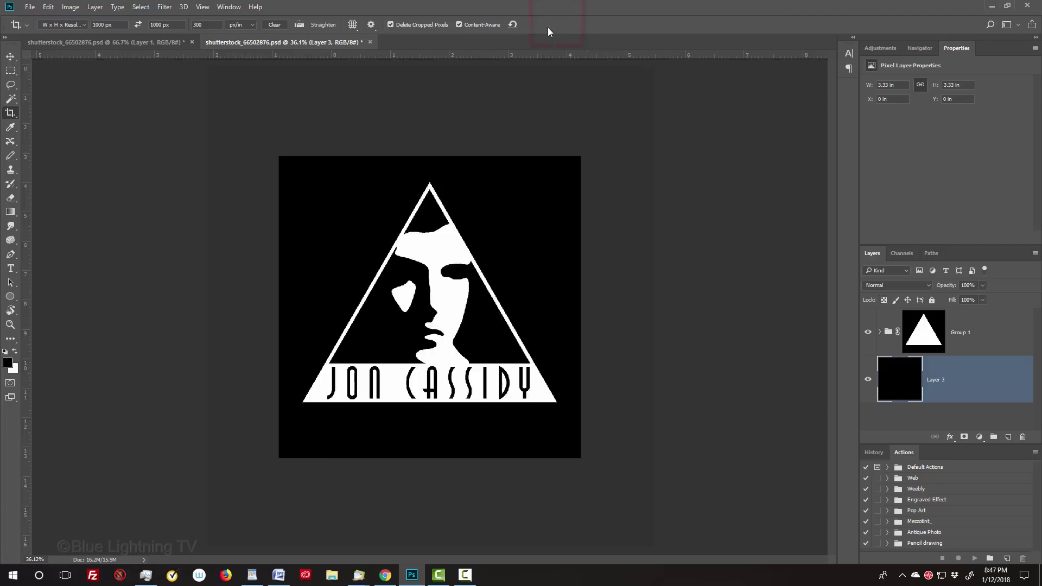
{"action": "key", "text": "ctrl+0"}
{"action": "key", "text": "ctrl+0"}
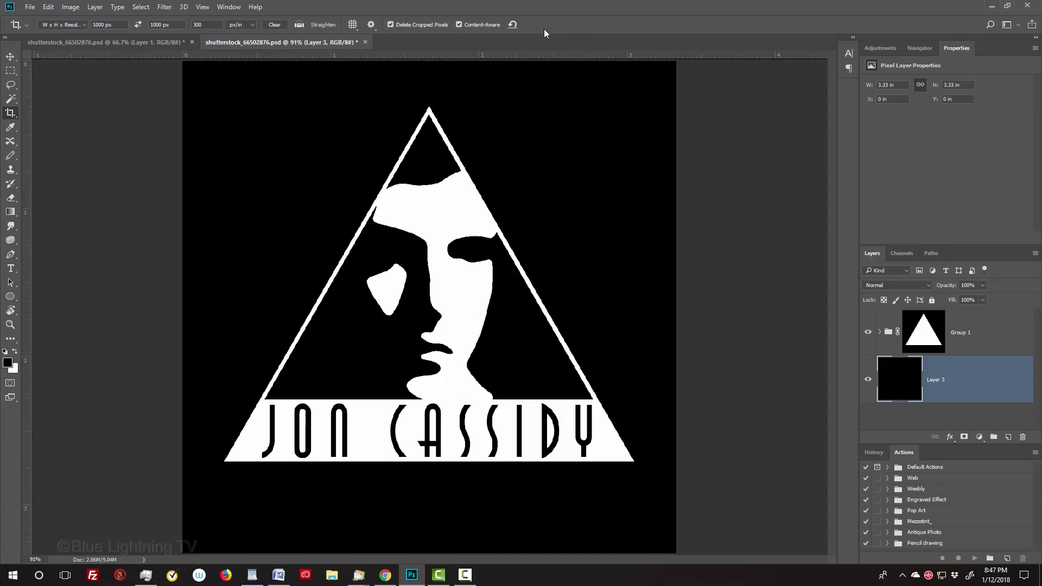